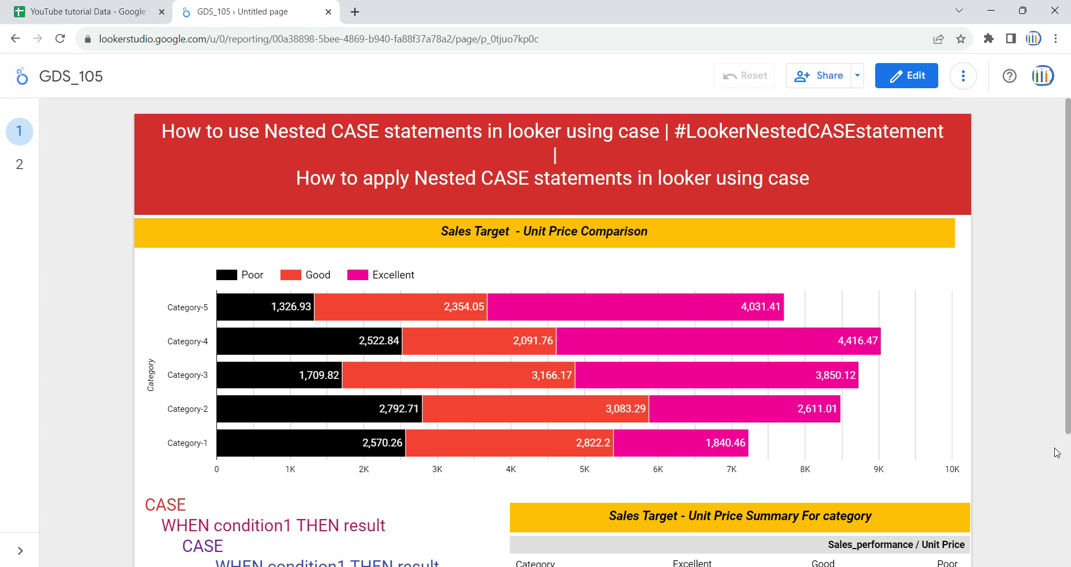
- Review the report's chart and summary table, and inspect source columns Category through Change in Price in the Google Sheets tab's GDS_67 sheet
{"action": "scroll", "coordinate": [1029, 343], "scroll_direction": "down", "scroll_amount": 3}
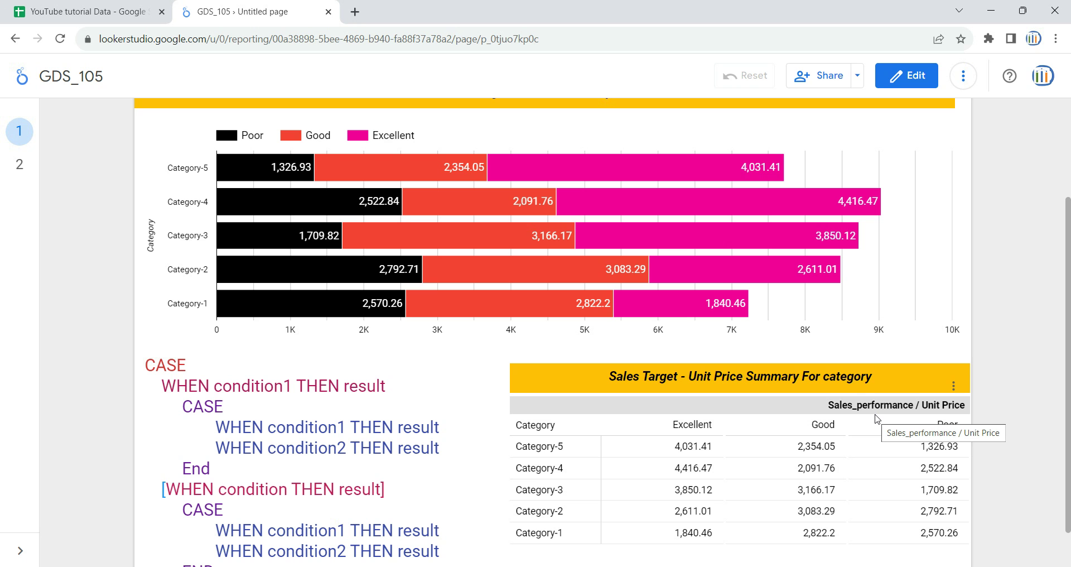
{"action": "left_click", "coordinate": [141, 7]}
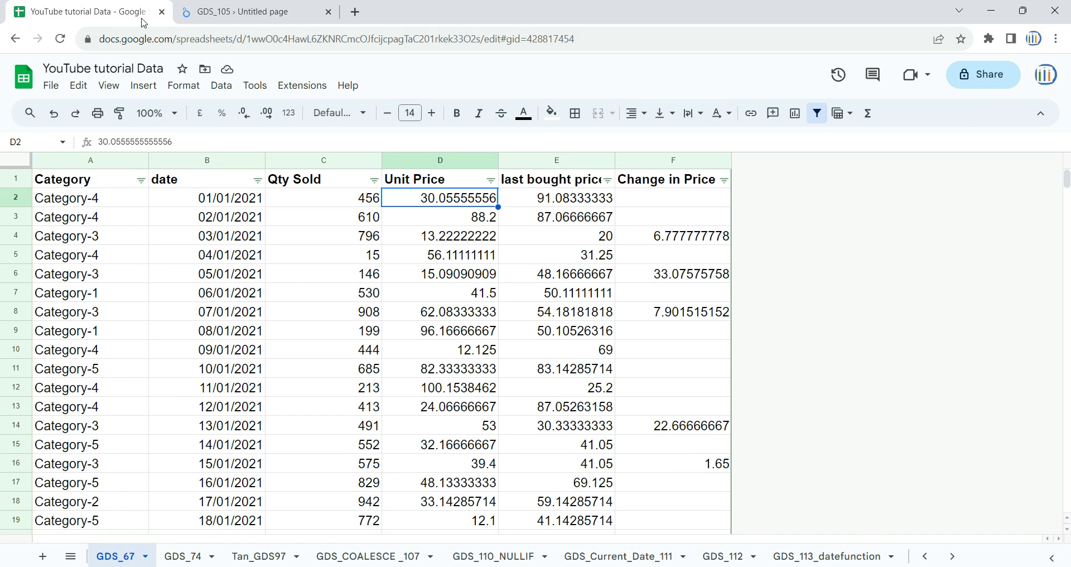
{"action": "left_click", "coordinate": [662, 255]}
{"action": "left_click", "coordinate": [661, 160]}
{"action": "left_click", "coordinate": [90, 160], "text": "shift"}
- Return to the Looker Studio report and read the second page's rules for the poor outcome in both category groups
{"action": "left_click", "coordinate": [245, 12]}
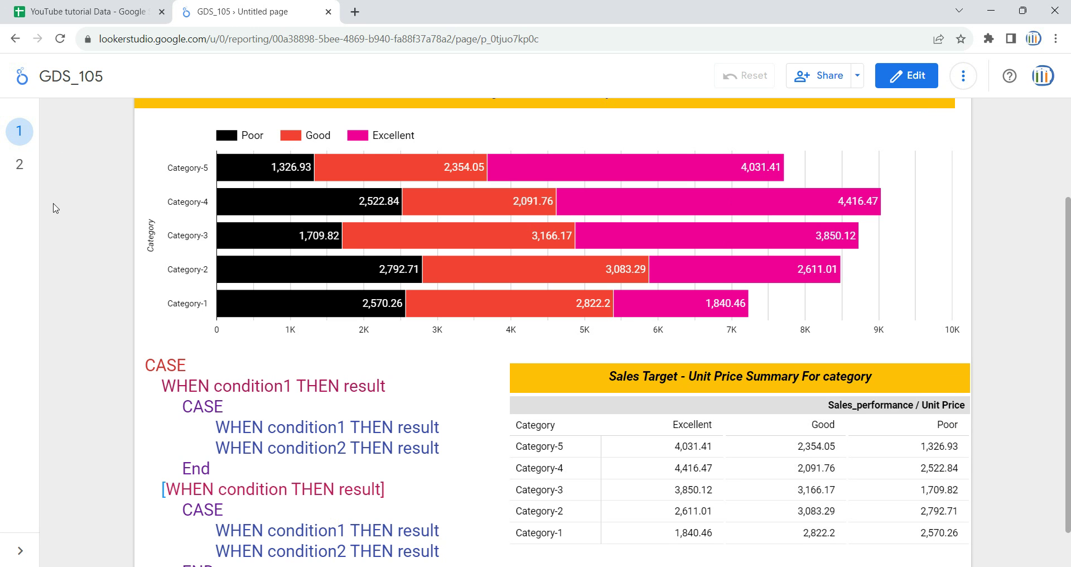
{"action": "left_click", "coordinate": [19, 164]}
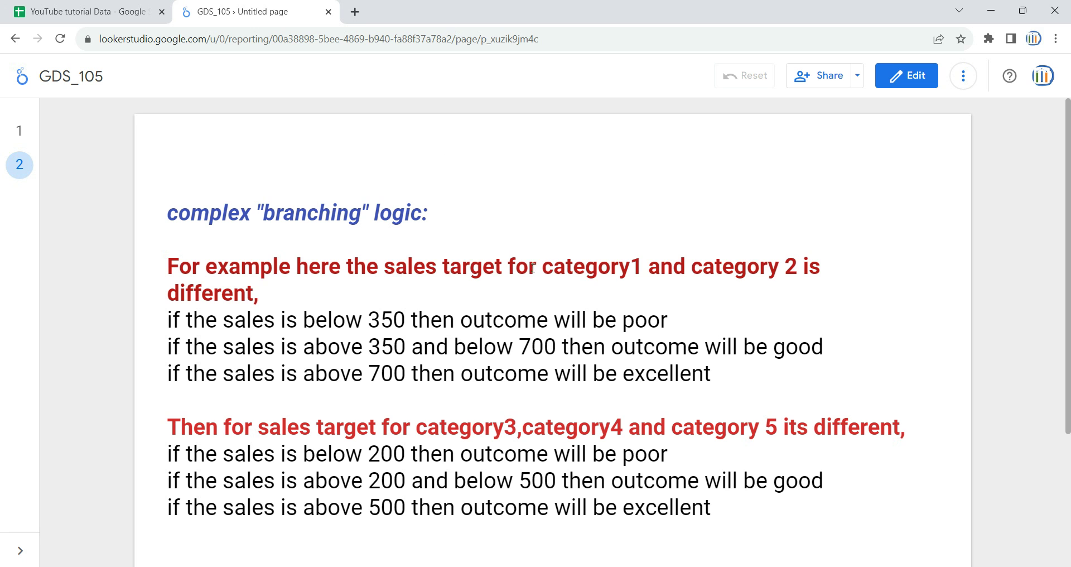
{"action": "left_click_drag", "start_coordinate": [542, 267], "coordinate": [793, 272]}
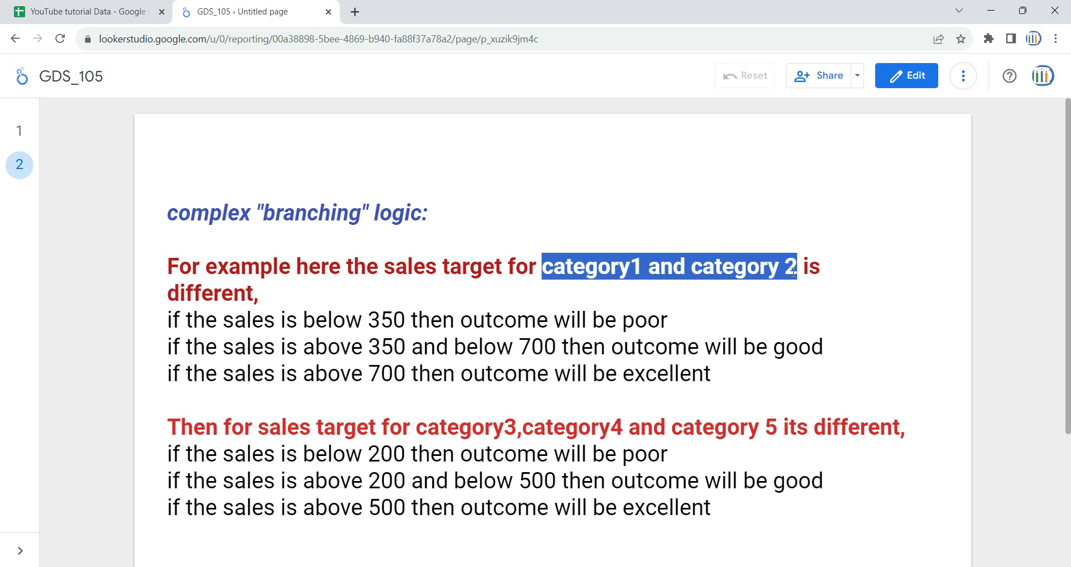
{"action": "left_click_drag", "start_coordinate": [223, 320], "coordinate": [411, 320]}
{"action": "left_click_drag", "start_coordinate": [503, 319], "coordinate": [660, 319]}
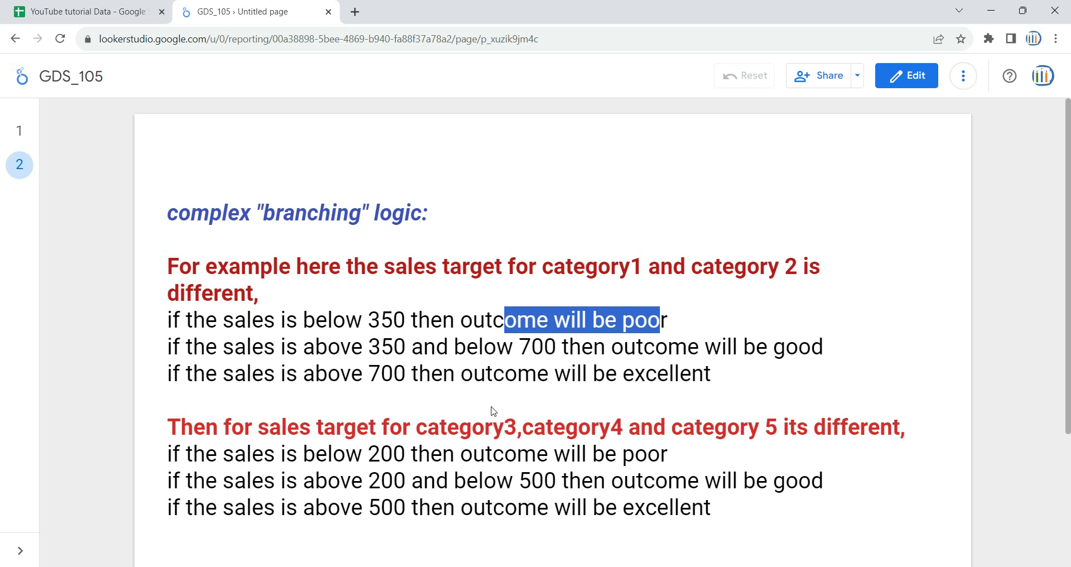
{"action": "left_click_drag", "start_coordinate": [415, 427], "coordinate": [777, 427]}
{"action": "left_click_drag", "start_coordinate": [234, 454], "coordinate": [419, 455]}
{"action": "left_click_drag", "start_coordinate": [593, 454], "coordinate": [667, 453]}
{"action": "left_click_drag", "start_coordinate": [598, 267], "coordinate": [784, 268]}
{"action": "left_click_drag", "start_coordinate": [619, 323], "coordinate": [671, 322]}
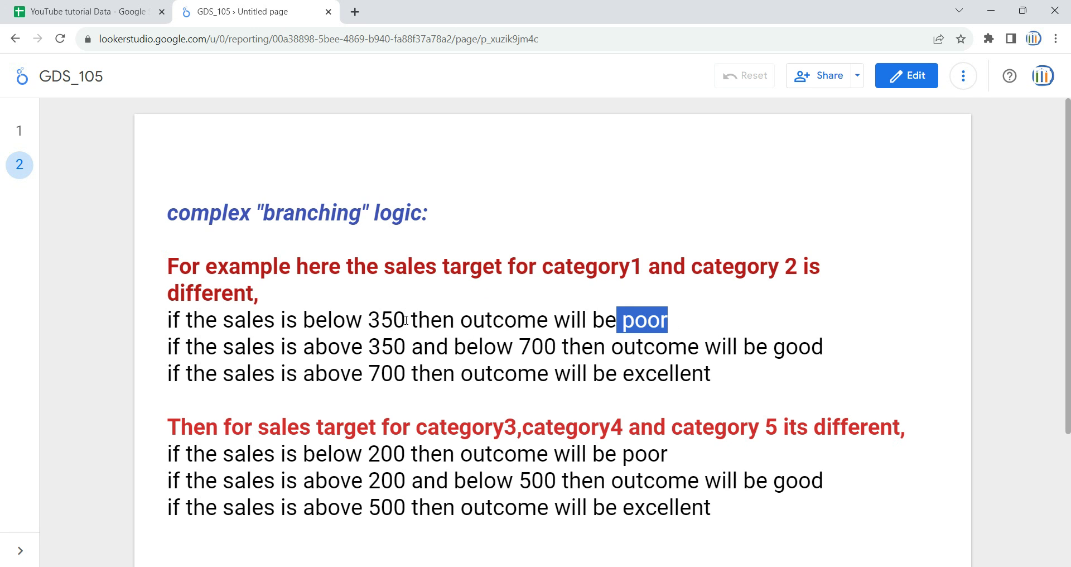
{"action": "left_click_drag", "start_coordinate": [406, 320], "coordinate": [364, 319]}
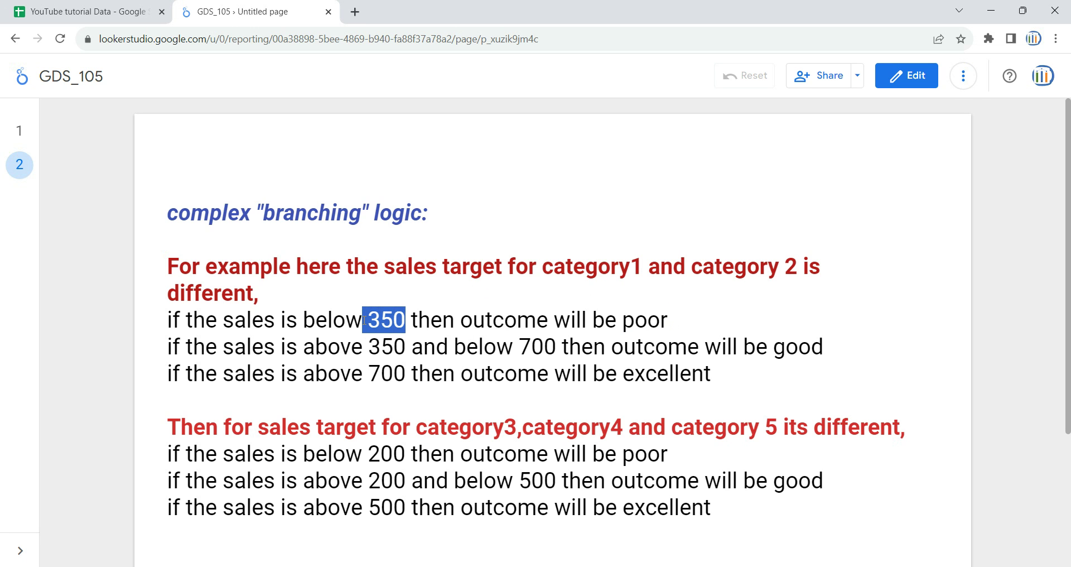
{"action": "left_click", "coordinate": [534, 426]}
{"action": "left_click_drag", "start_coordinate": [628, 426], "coordinate": [654, 426]}
{"action": "left_click_drag", "start_coordinate": [726, 427], "coordinate": [743, 419]}
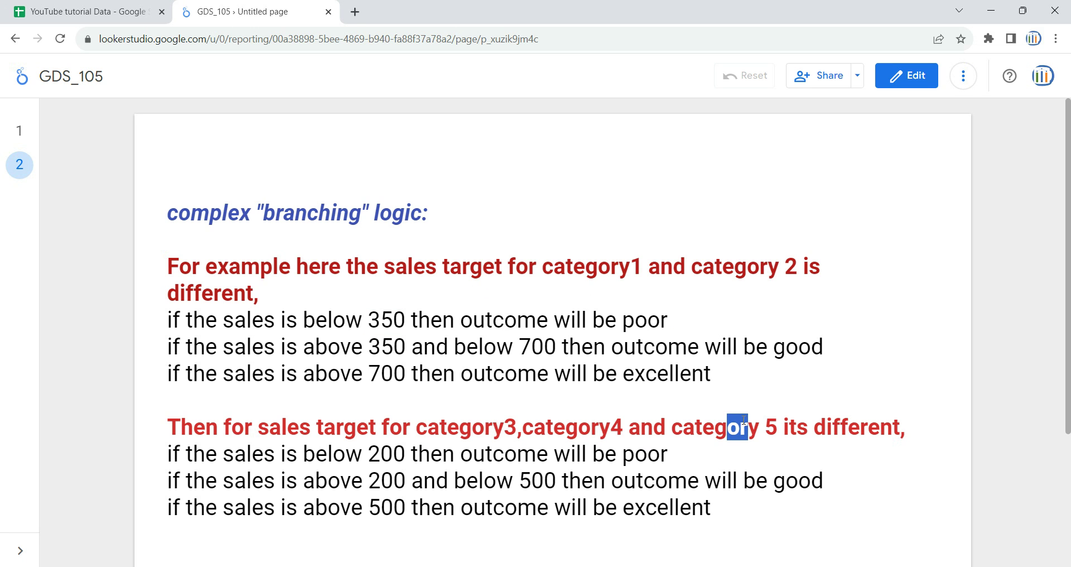
{"action": "left_click_drag", "start_coordinate": [346, 455], "coordinate": [412, 456]}
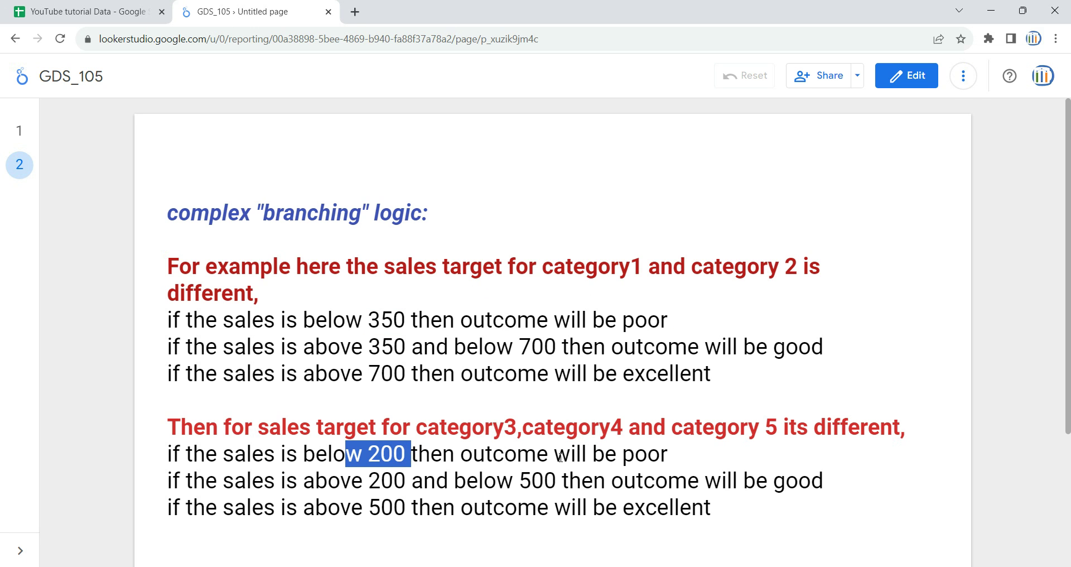
{"action": "left_click_drag", "start_coordinate": [605, 455], "coordinate": [660, 454]}
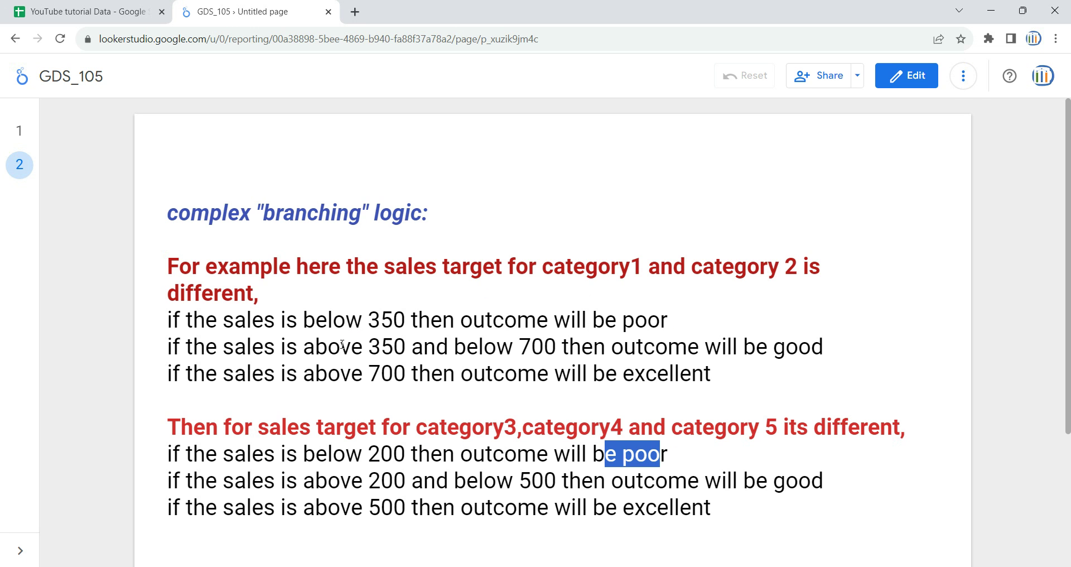
- Examine the sales ranges that define the good outcome for categories 1–2 and for categories 3–5
{"action": "left_click_drag", "start_coordinate": [361, 347], "coordinate": [407, 347]}
{"action": "left_click_drag", "start_coordinate": [513, 347], "coordinate": [863, 355]}
{"action": "left_click", "coordinate": [617, 348]}
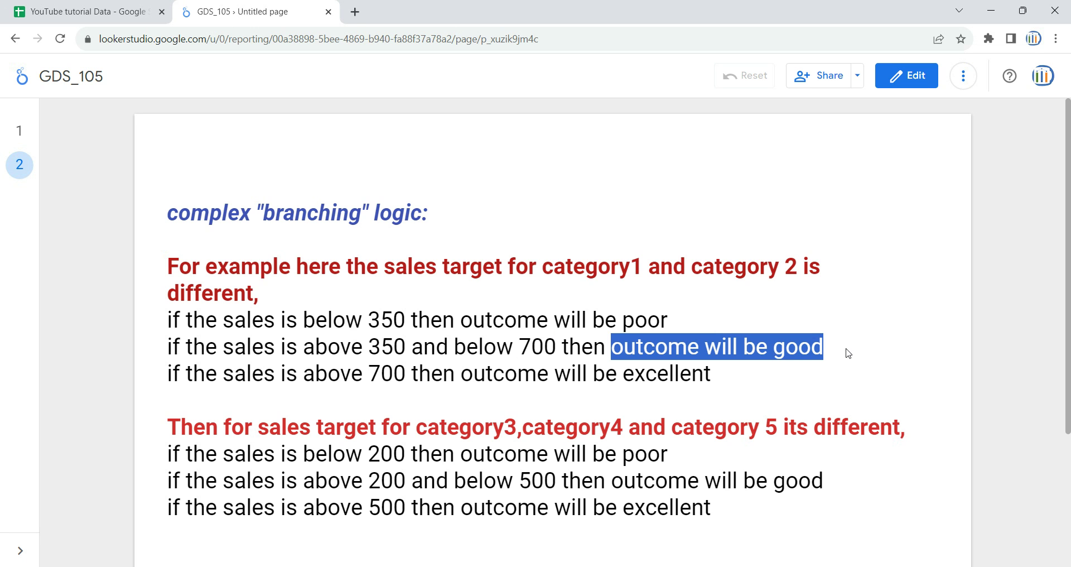
{"action": "left_click_drag", "start_coordinate": [505, 427], "coordinate": [807, 426]}
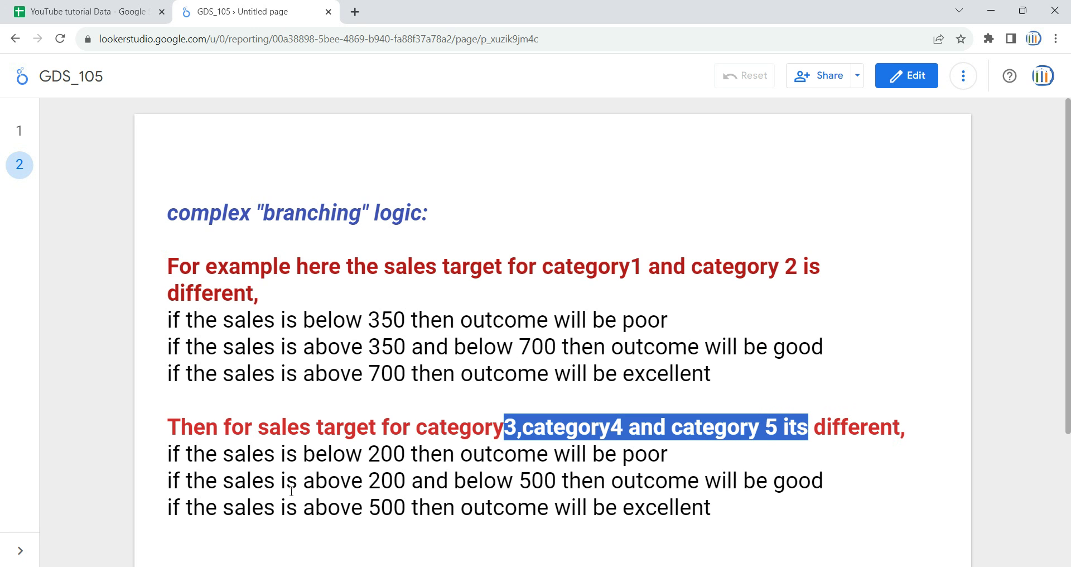
{"action": "left_click_drag", "start_coordinate": [326, 481], "coordinate": [406, 481]}
{"action": "left_click_drag", "start_coordinate": [484, 480], "coordinate": [561, 483]}
{"action": "left_click_drag", "start_coordinate": [707, 485], "coordinate": [817, 485]}
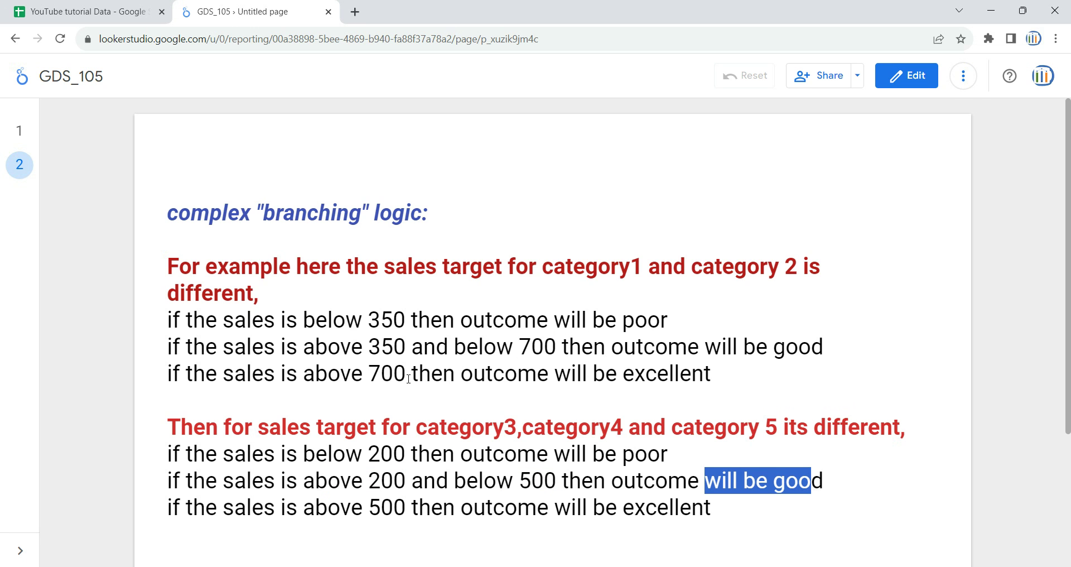
- Examine the sales thresholds that define the excellent outcome for each of the two category groups
{"action": "left_click_drag", "start_coordinate": [566, 268], "coordinate": [609, 268]}
{"action": "left_click_drag", "start_coordinate": [735, 273], "coordinate": [779, 273]}
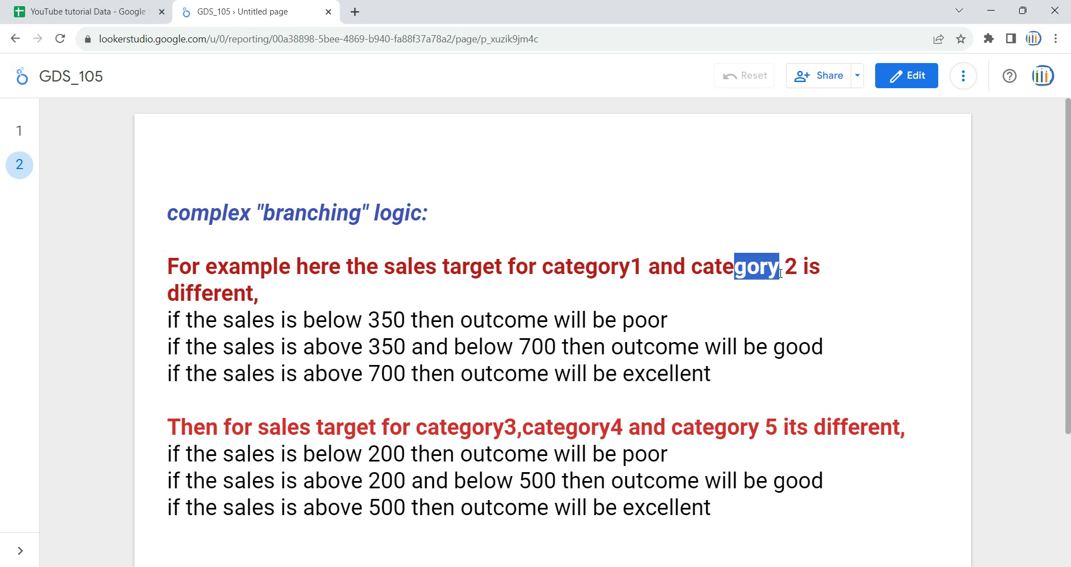
{"action": "left_click_drag", "start_coordinate": [340, 374], "coordinate": [414, 374]}
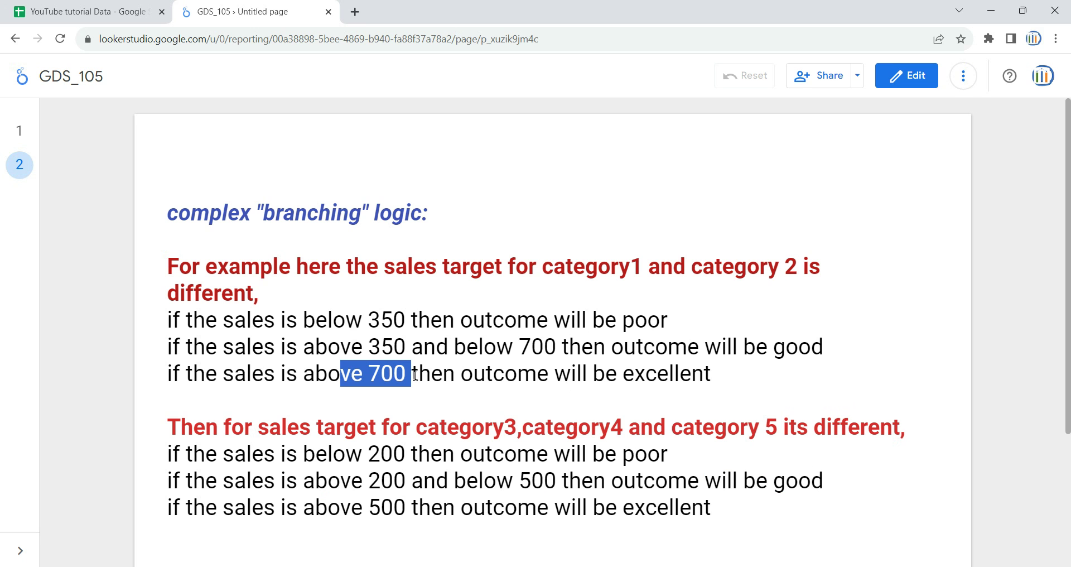
{"action": "left_click_drag", "start_coordinate": [607, 372], "coordinate": [720, 373]}
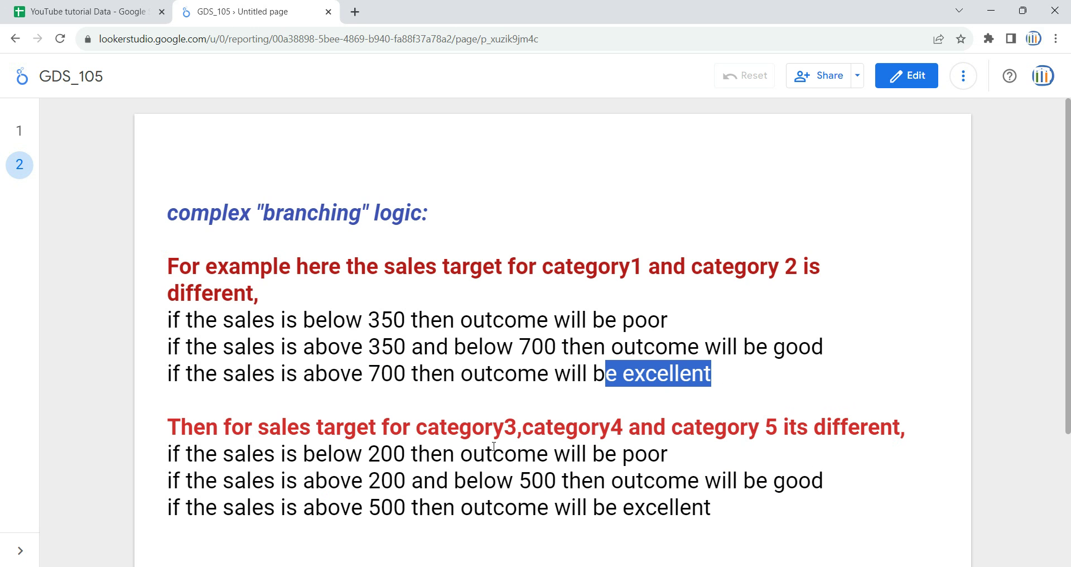
{"action": "left_click_drag", "start_coordinate": [493, 435], "coordinate": [796, 429]}
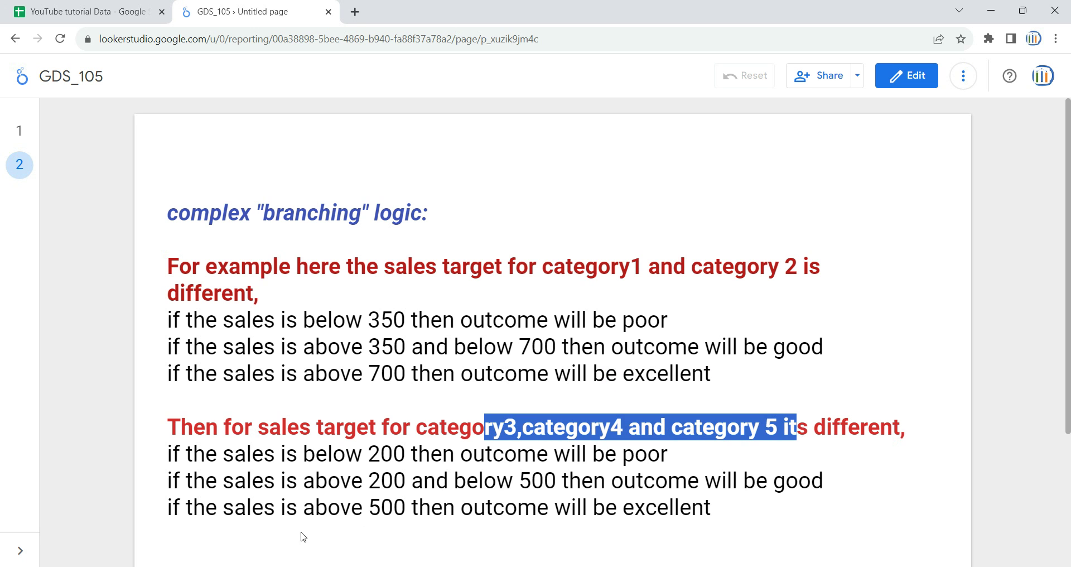
{"action": "left_click", "coordinate": [342, 510]}
{"action": "left_click_drag", "start_coordinate": [342, 510], "coordinate": [412, 510]}
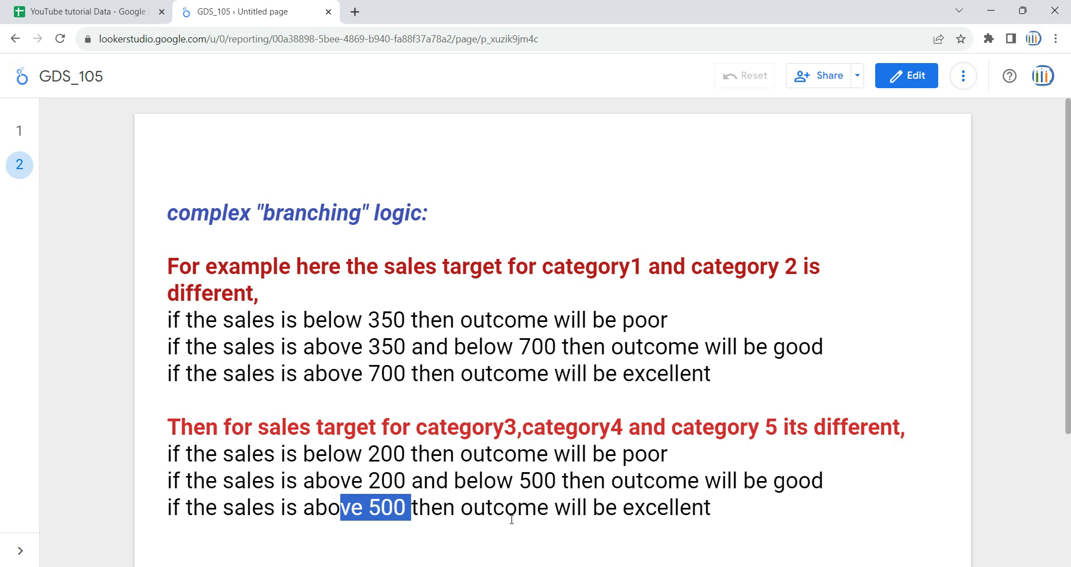
{"action": "left_click_drag", "start_coordinate": [549, 510], "coordinate": [691, 512]}
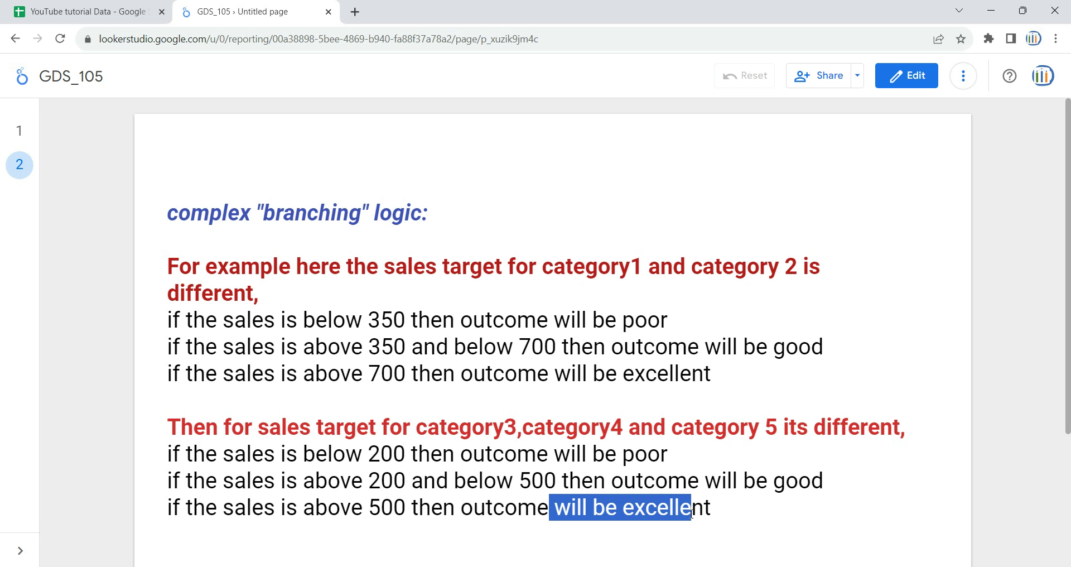
- Examine the first page's sales target chart, summary table and nested CASE syntax, including its two inner CASE blocks
{"action": "left_click", "coordinate": [19, 133]}
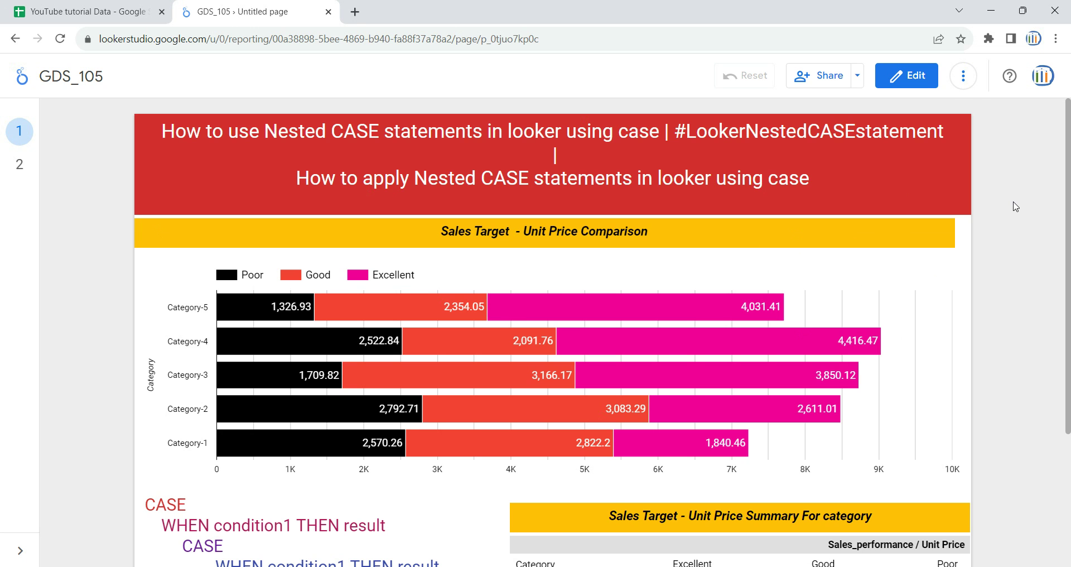
{"action": "scroll", "coordinate": [1015, 206], "scroll_direction": "down", "scroll_amount": 3}
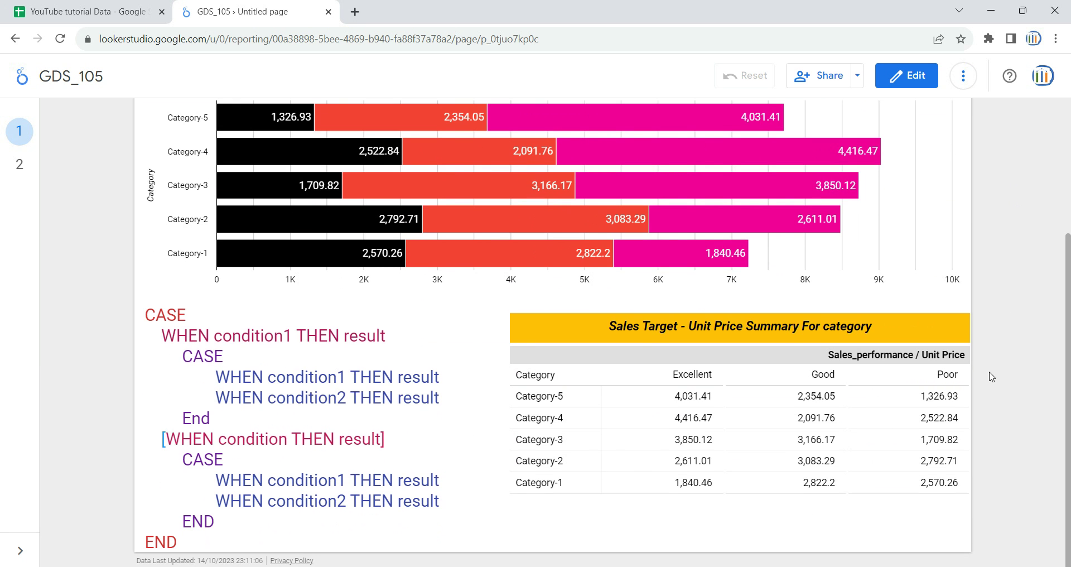
{"action": "scroll", "coordinate": [457, 277], "scroll_direction": "up", "scroll_amount": 3}
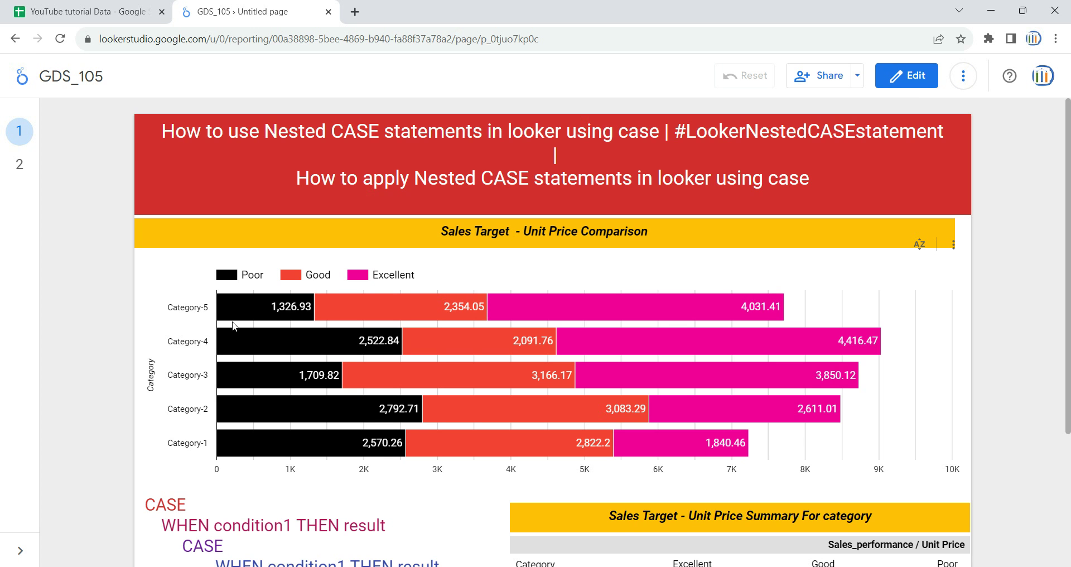
{"action": "scroll", "coordinate": [171, 397], "scroll_direction": "down", "scroll_amount": 3}
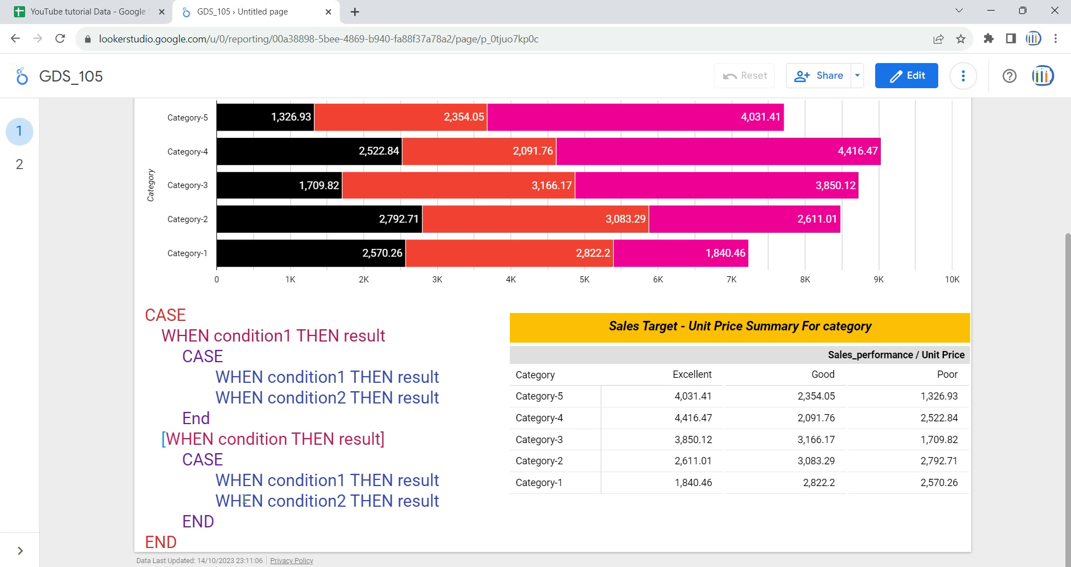
{"action": "left_click_drag", "start_coordinate": [225, 519], "coordinate": [144, 455]}
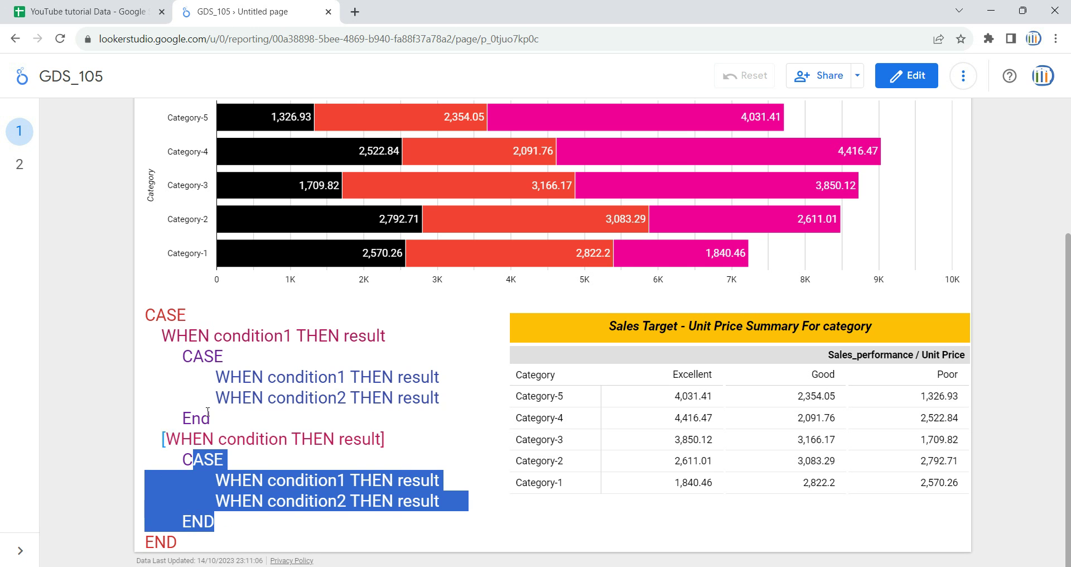
{"action": "left_click_drag", "start_coordinate": [209, 402], "coordinate": [151, 387]}
{"action": "left_click", "coordinate": [227, 428]}
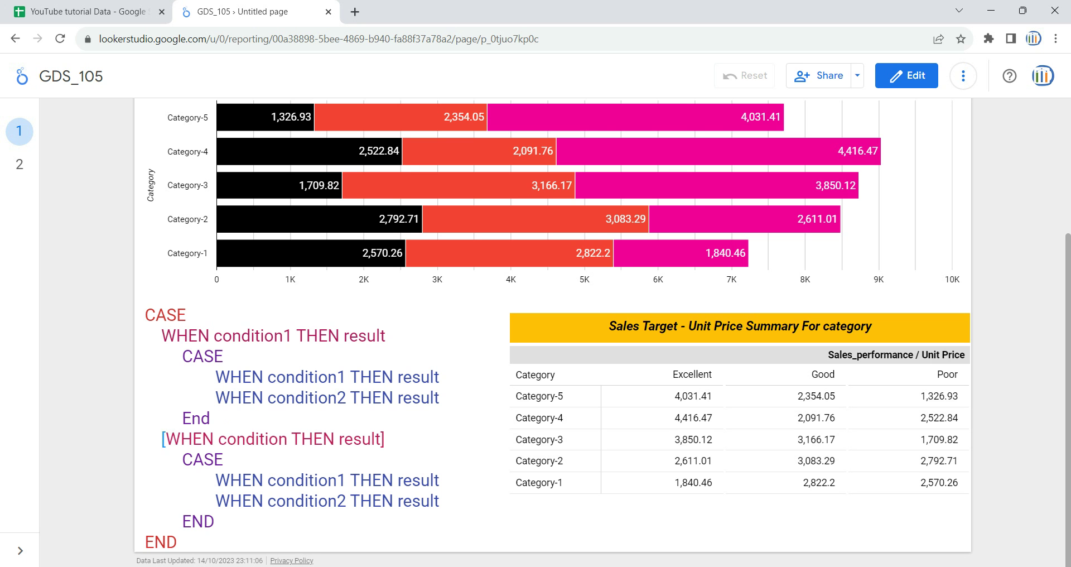
{"action": "scroll", "coordinate": [312, 407], "scroll_direction": "up", "scroll_amount": 3}
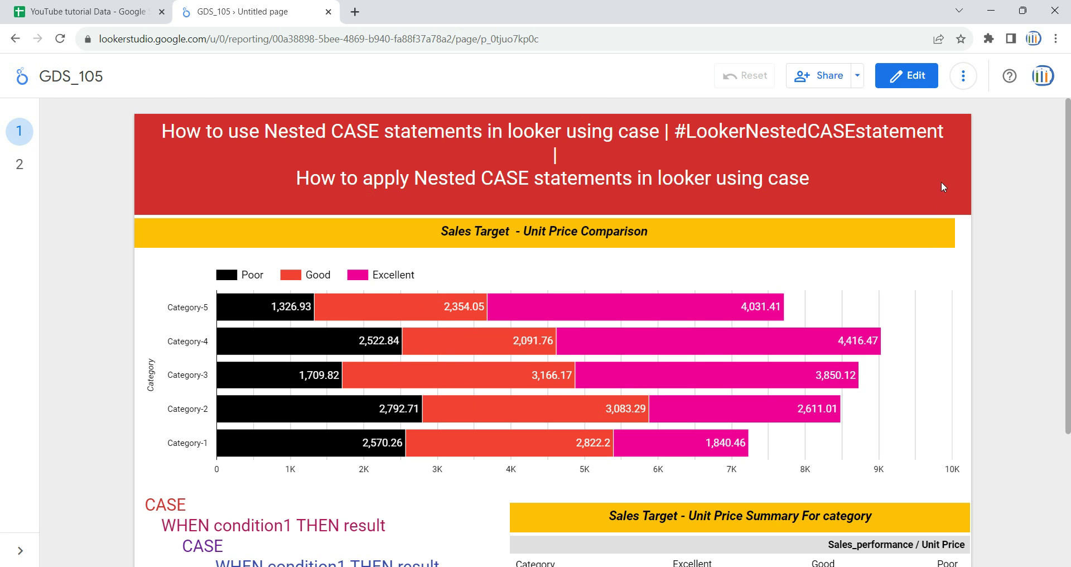
- Open the report for editing and add a new page after the first page
{"action": "left_click", "coordinate": [913, 77]}
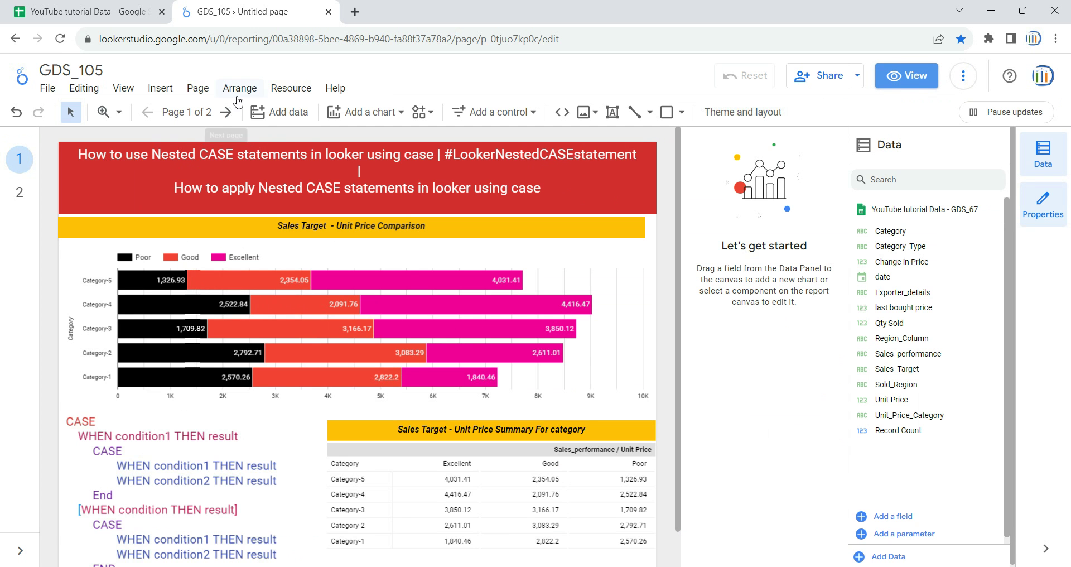
{"action": "left_click", "coordinate": [198, 95]}
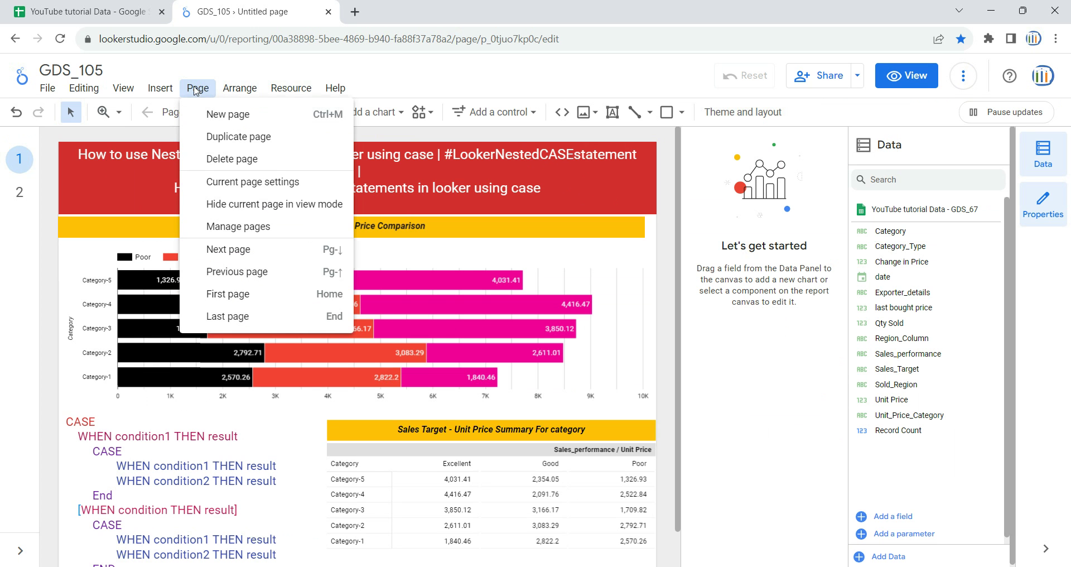
{"action": "left_click", "coordinate": [216, 113]}
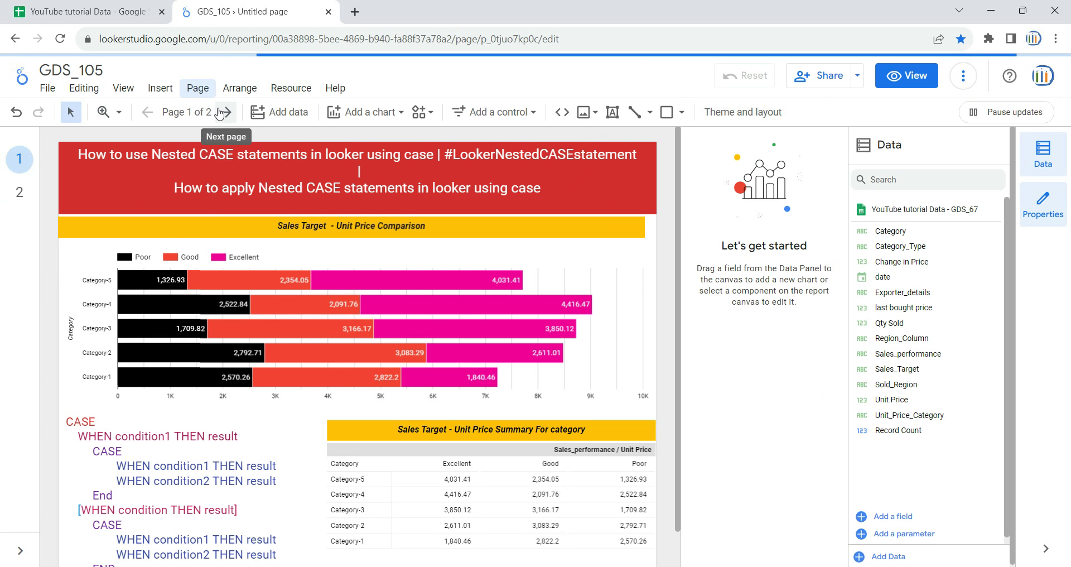
- Copy the red title banner and the yellow Unit Price Comparison and Unit Price Summary headings from page 1 onto the new page 2
{"action": "left_click", "coordinate": [19, 158]}
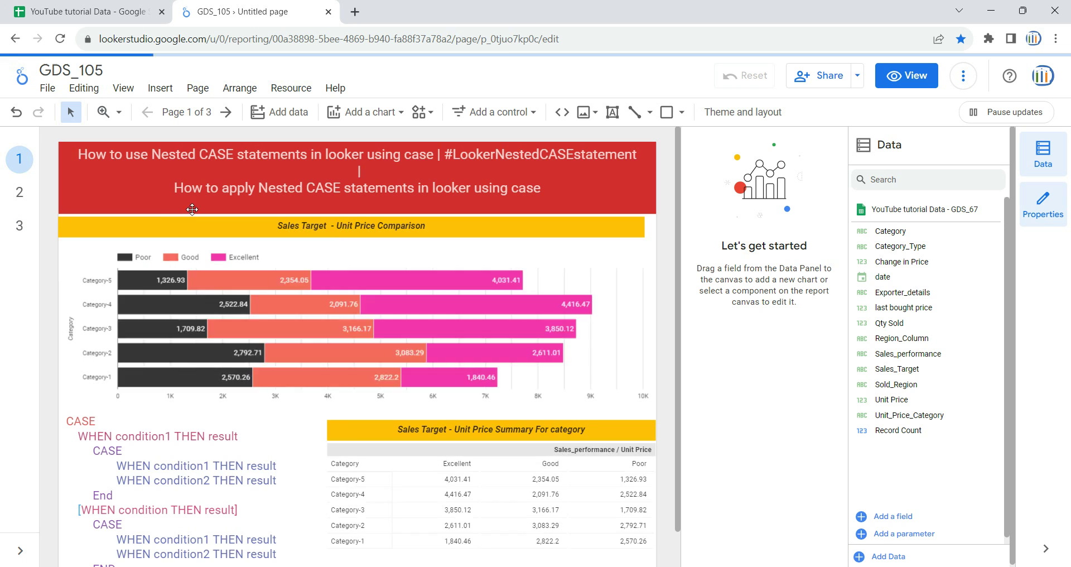
{"action": "left_click", "coordinate": [166, 194]}
{"action": "left_click", "coordinate": [268, 225], "text": "shift"}
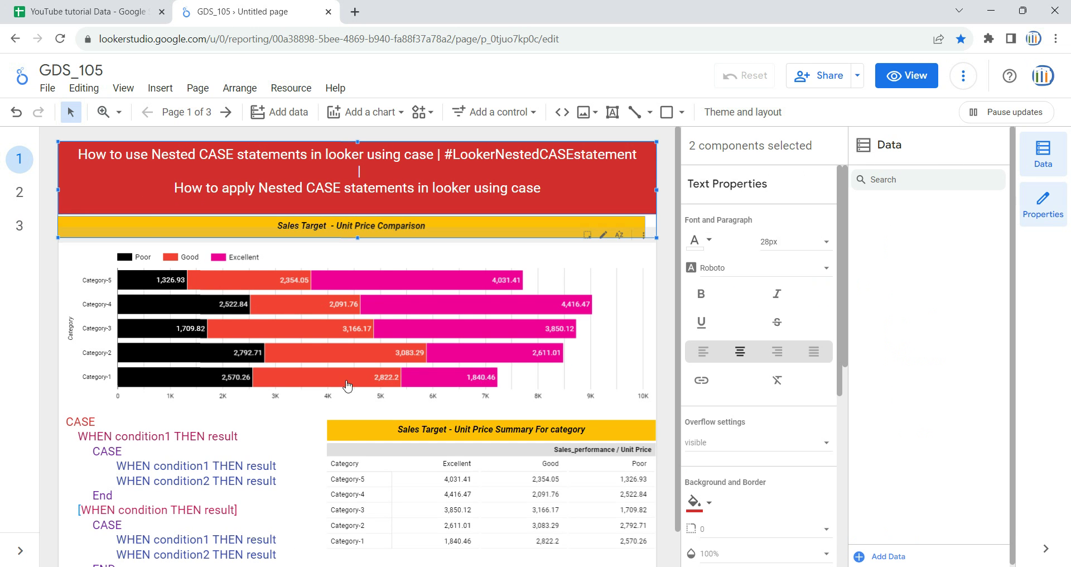
{"action": "left_click", "coordinate": [19, 192]}
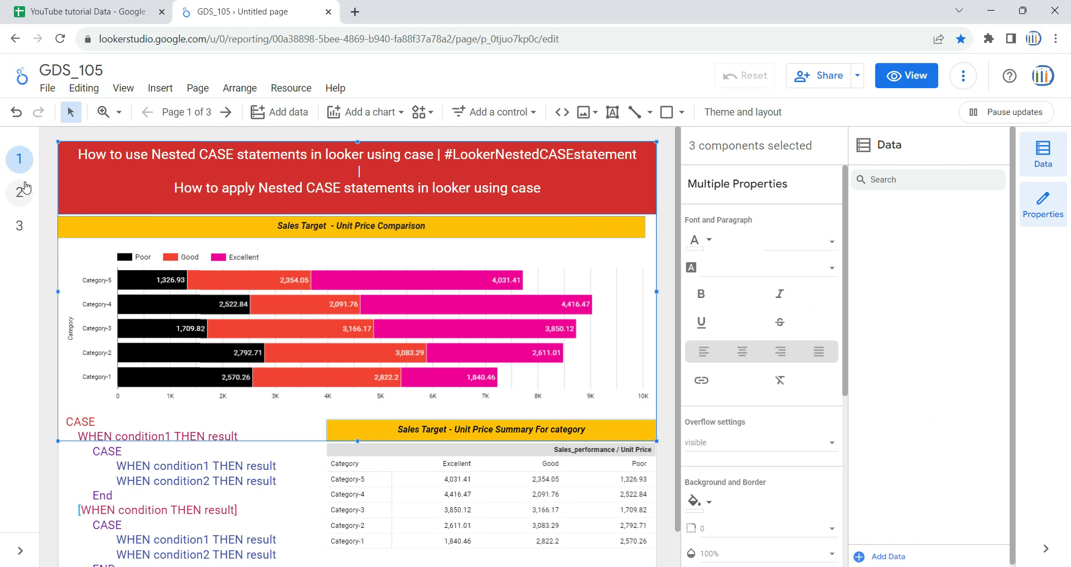
{"action": "key", "text": "ctrl+v"}
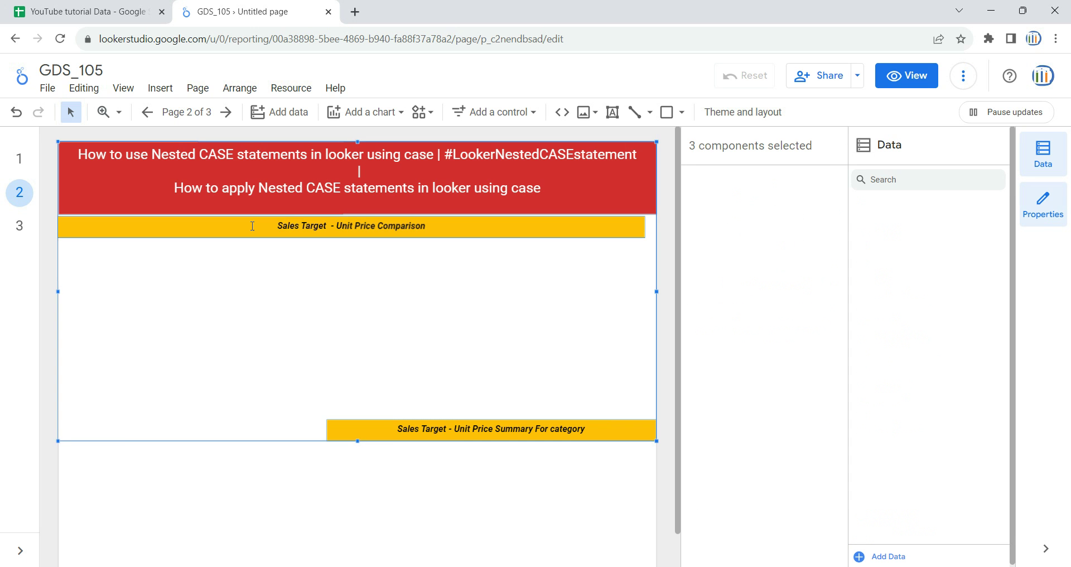
{"action": "left_click", "coordinate": [312, 284]}
{"action": "left_click", "coordinate": [323, 438]}
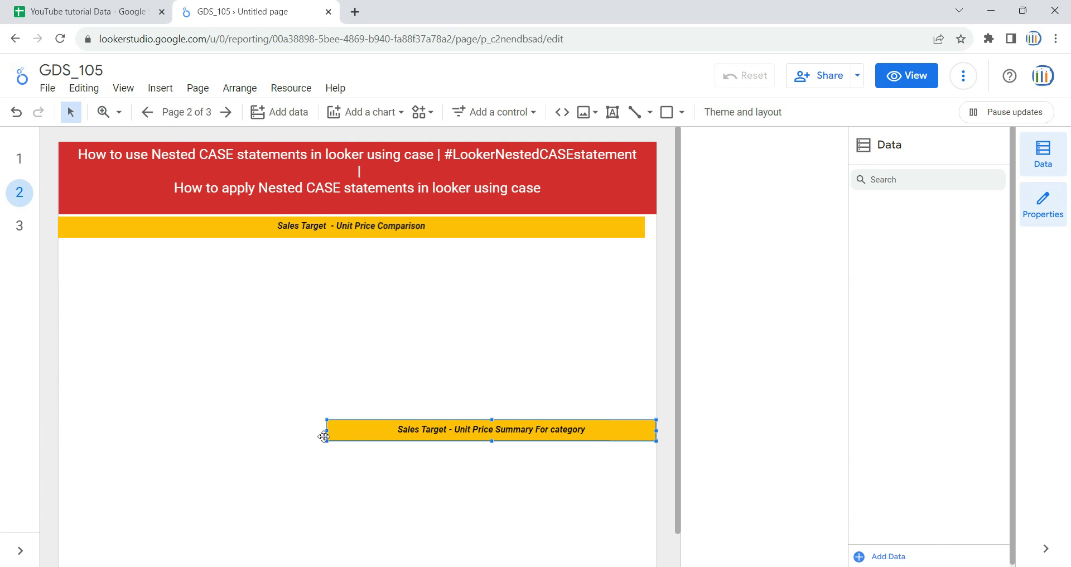
- Widen the yellow Unit Price Summary heading on page 2 to span nearly the full page width, comparing with page 1
{"action": "left_click_drag", "start_coordinate": [322, 437], "coordinate": [62, 438]}
{"action": "left_click", "coordinate": [18, 159]}
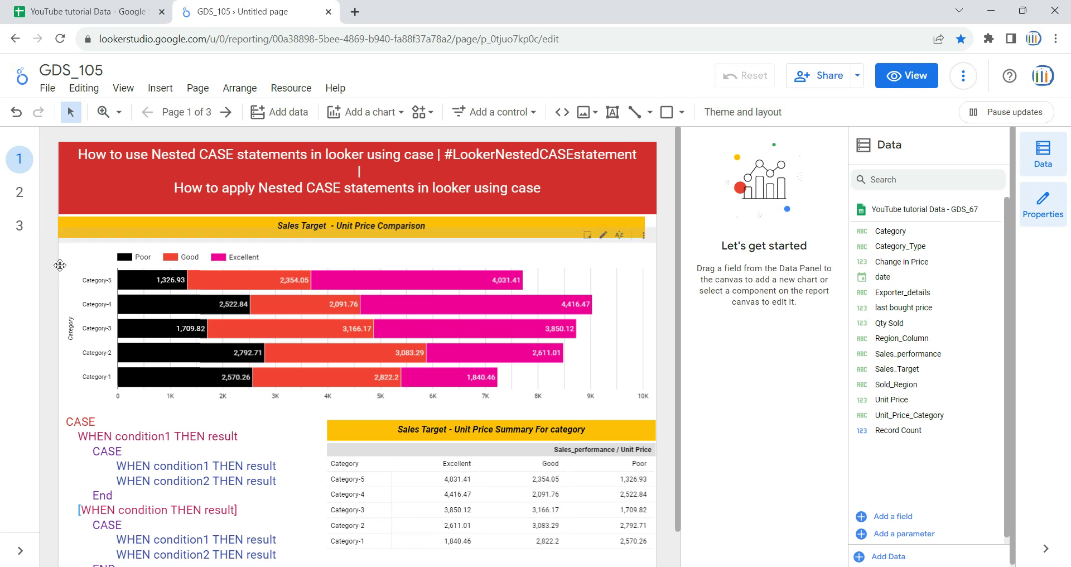
{"action": "left_click", "coordinate": [20, 192]}
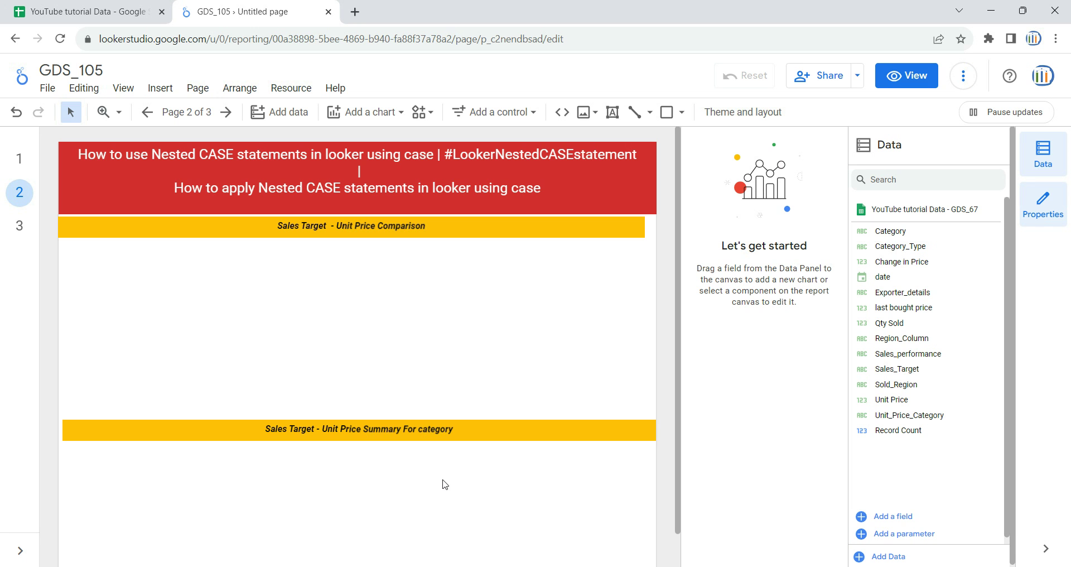
- Insert a pivot table beneath the Unit Price Summary heading on page 2
{"action": "left_click", "coordinate": [394, 117]}
{"action": "scroll", "coordinate": [418, 334], "scroll_direction": "down", "scroll_amount": 6}
{"action": "left_click", "coordinate": [347, 310]}
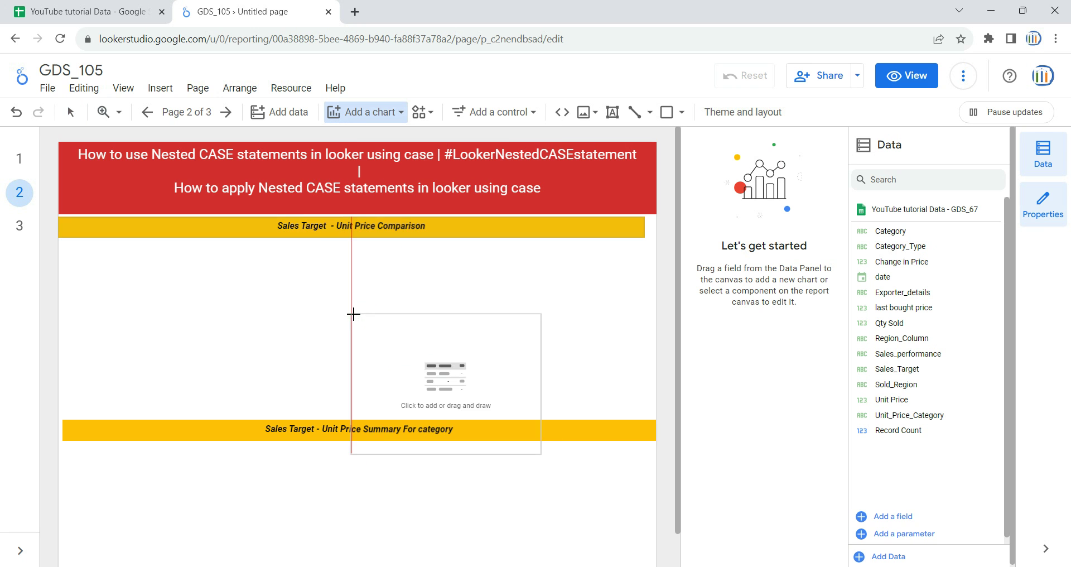
{"action": "left_click", "coordinate": [72, 454]}
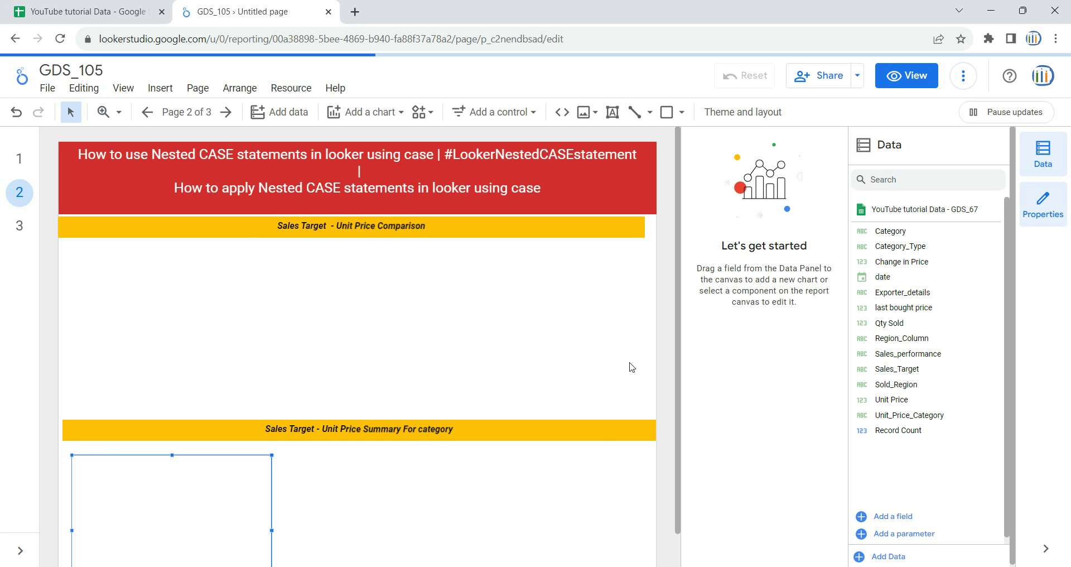
- Stretch the pivot table across the page, move it slightly up and shorten it to fit within the page
{"action": "scroll", "coordinate": [390, 418], "scroll_direction": "down", "scroll_amount": 1}
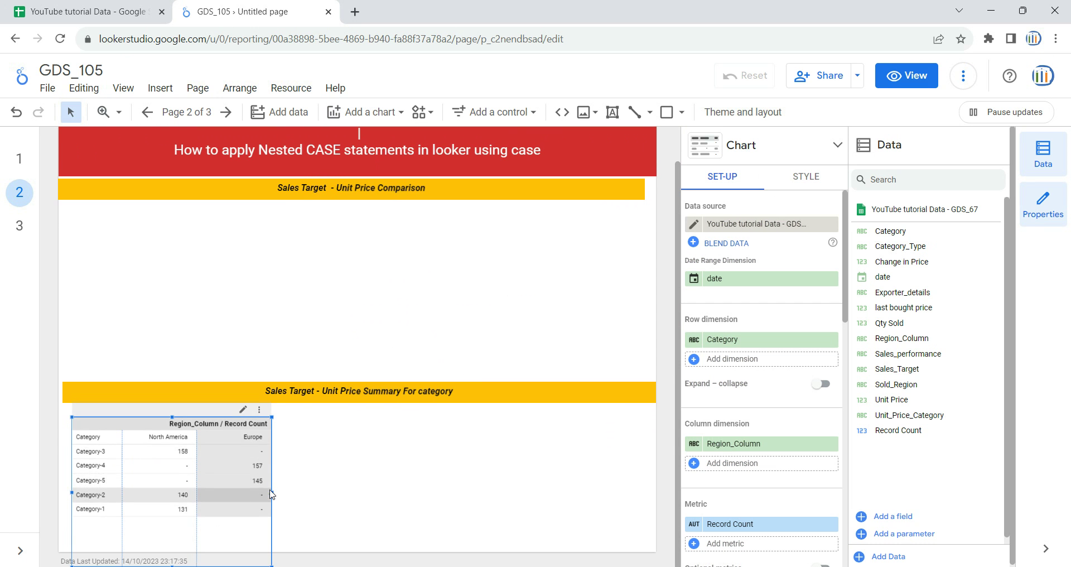
{"action": "left_click_drag", "start_coordinate": [272, 493], "coordinate": [639, 492]}
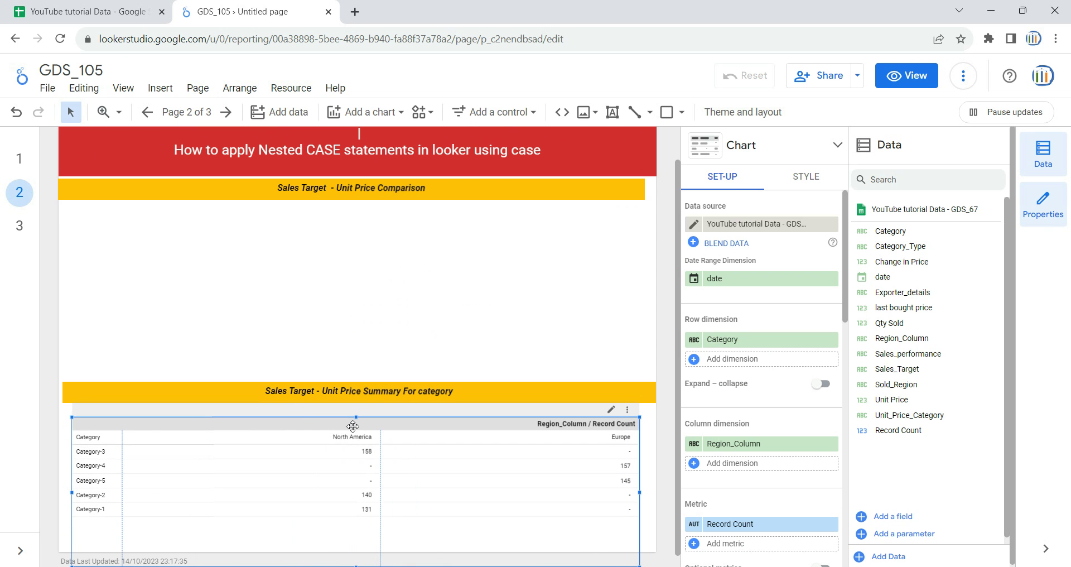
{"action": "left_click_drag", "start_coordinate": [353, 426], "coordinate": [353, 419]}
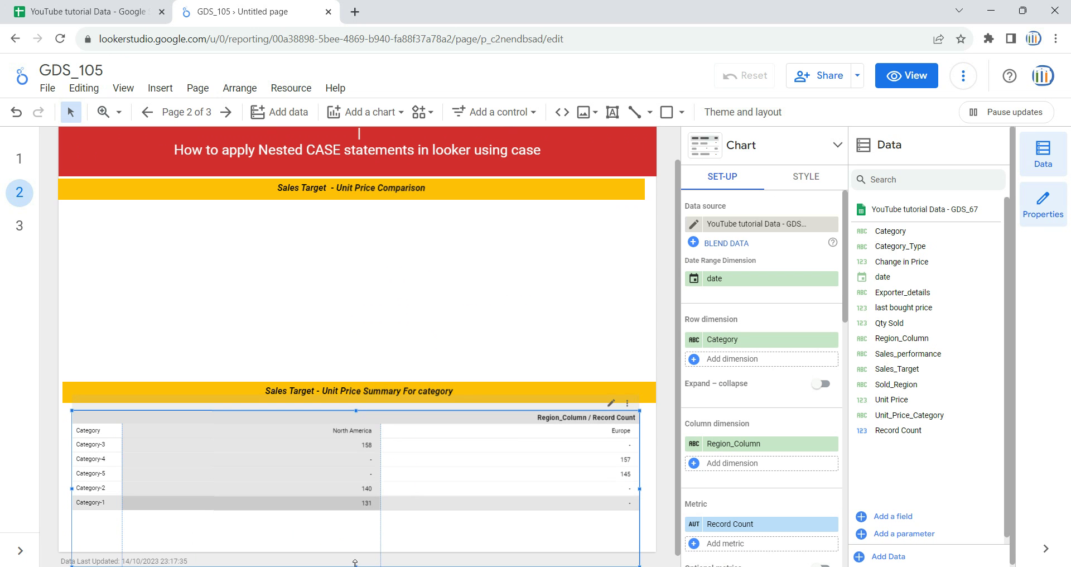
{"action": "left_click_drag", "start_coordinate": [356, 565], "coordinate": [355, 541]}
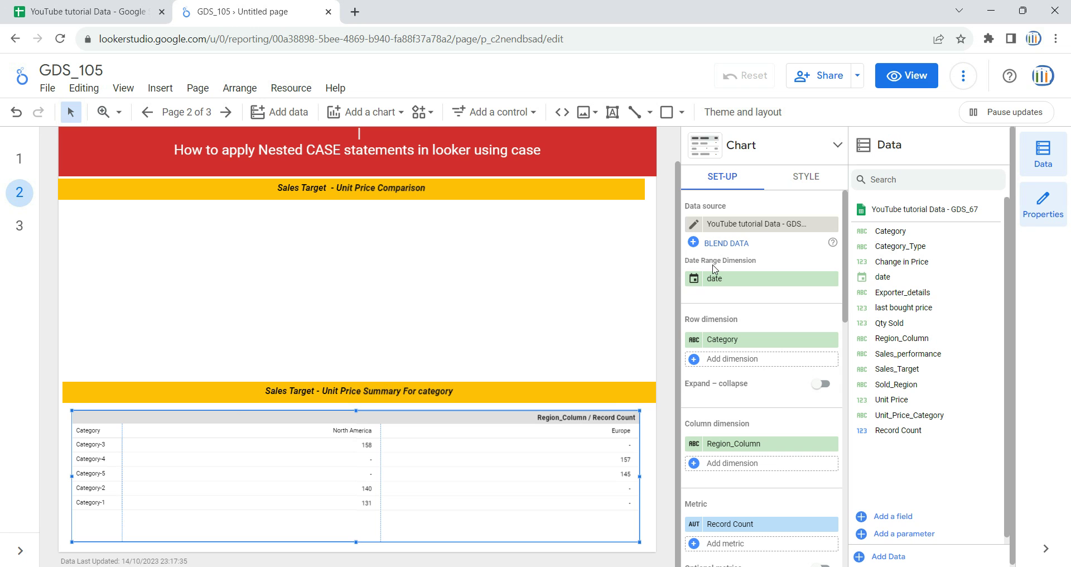
{"action": "scroll", "coordinate": [677, 262], "scroll_direction": "up", "scroll_amount": 1}
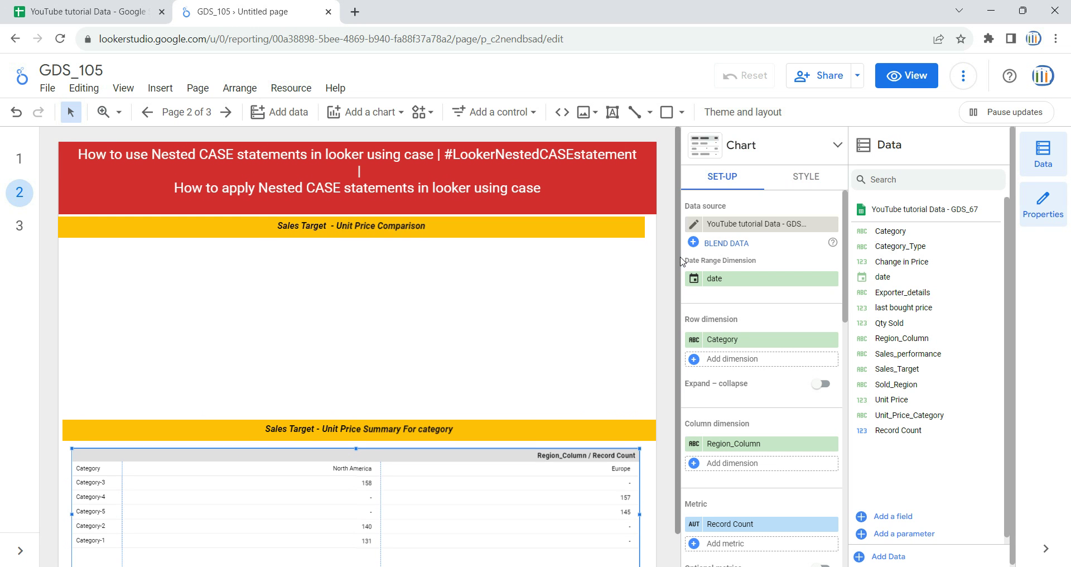
- Check the data sources available for the pivot table, keeping YouTube tutorial Data - GDS_67
{"action": "left_click", "coordinate": [751, 226]}
{"action": "scroll", "coordinate": [764, 326], "scroll_direction": "down", "scroll_amount": 5}
{"action": "scroll", "coordinate": [764, 328], "scroll_direction": "up", "scroll_amount": 5}
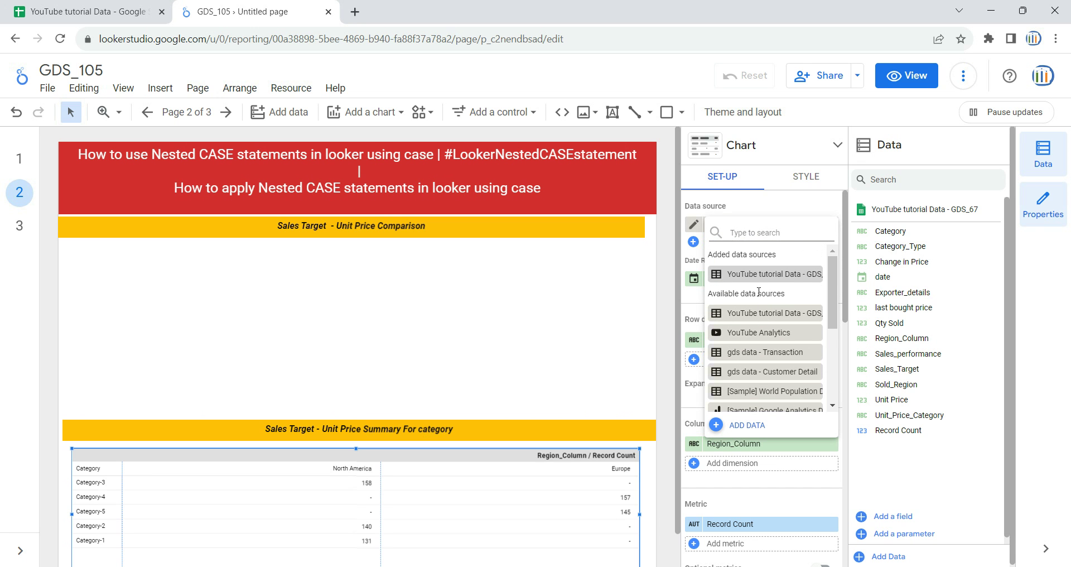
{"action": "left_click", "coordinate": [716, 187]}
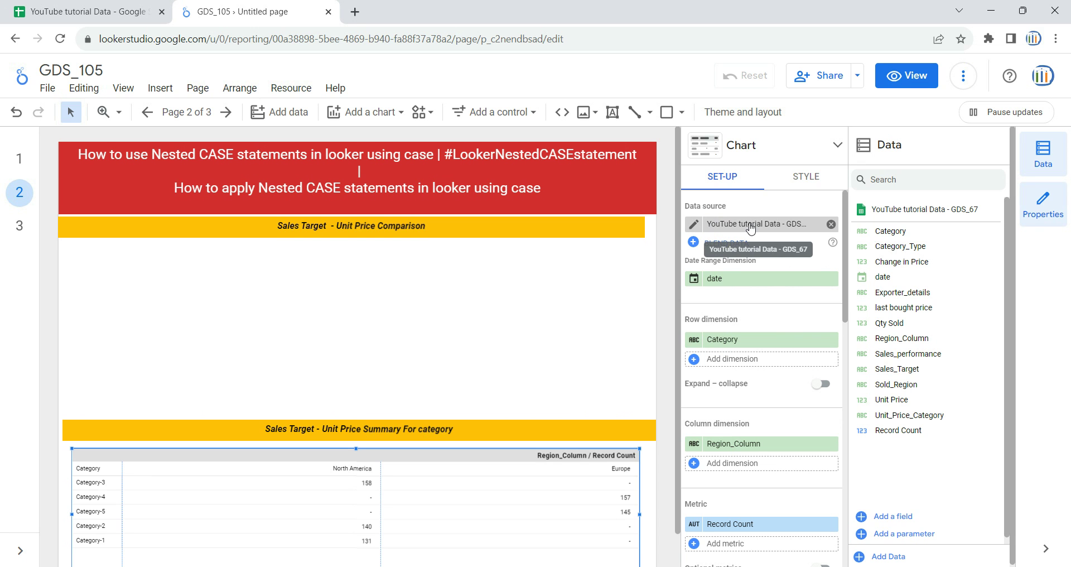
- Remove Region_Column from the pivot table's column dimension
{"action": "scroll", "coordinate": [668, 334], "scroll_direction": "down", "scroll_amount": 1}
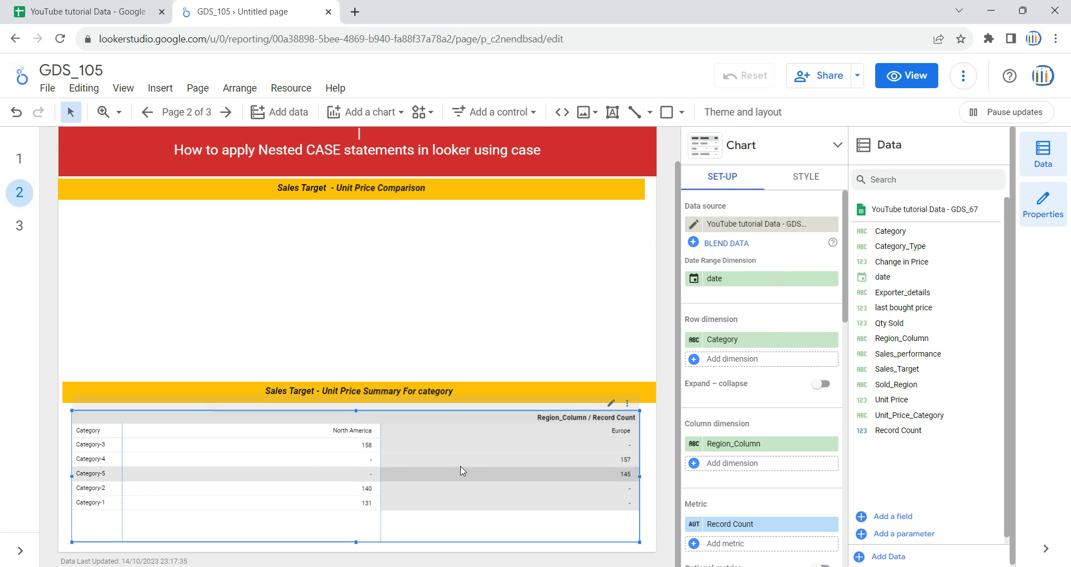
{"action": "left_click", "coordinate": [474, 547]}
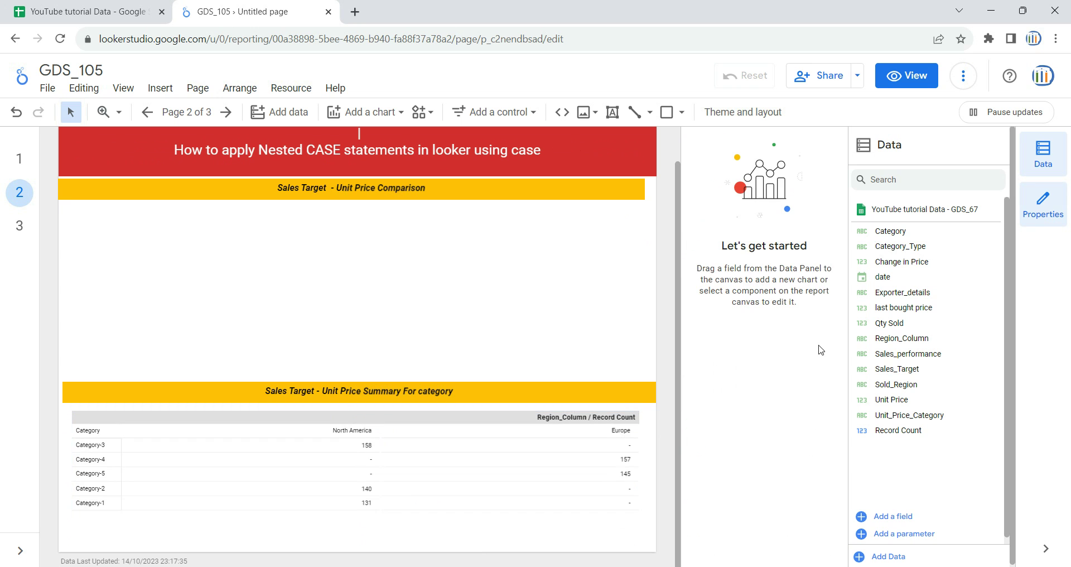
{"action": "left_click", "coordinate": [358, 523]}
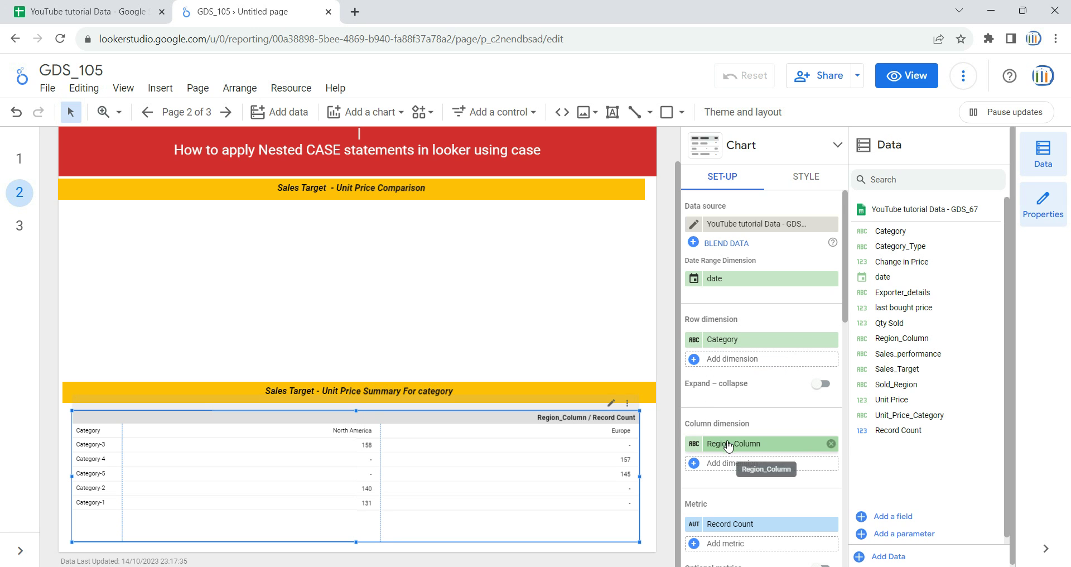
{"action": "left_click", "coordinate": [830, 443]}
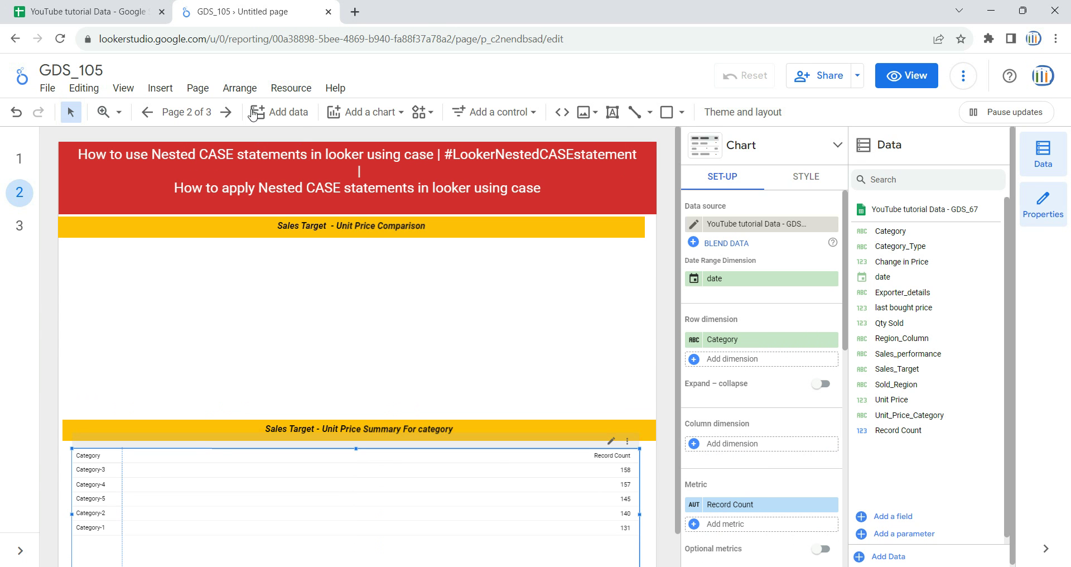
- Examine the Qty Sold and Category columns in the source Google Sheet, and the sales target rules on report page 3
{"action": "left_click", "coordinate": [95, 11]}
{"action": "left_click", "coordinate": [366, 217]}
{"action": "left_click", "coordinate": [335, 158]}
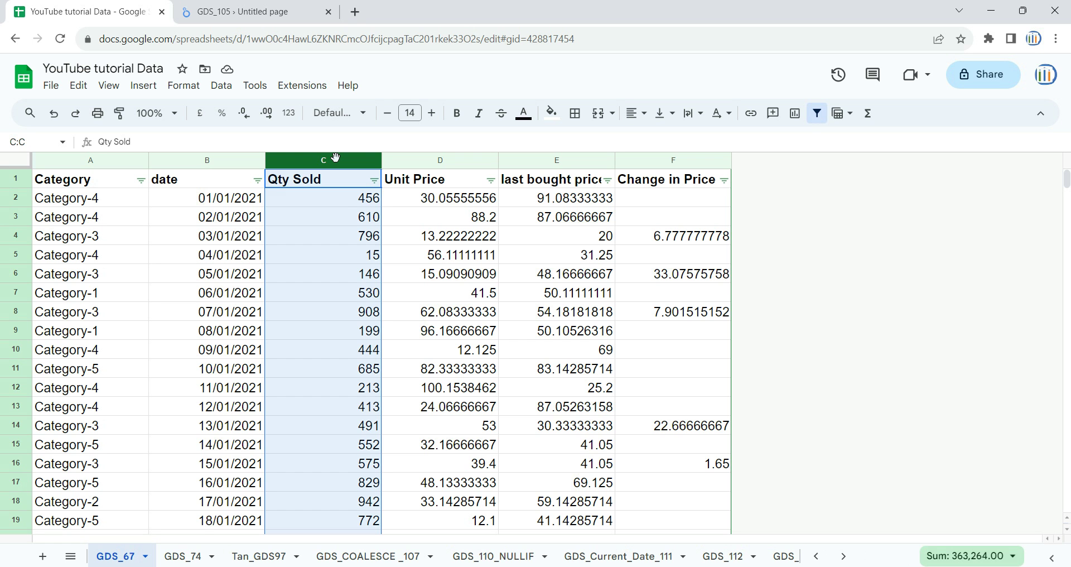
{"action": "left_click", "coordinate": [98, 159]}
{"action": "left_click", "coordinate": [239, 12]}
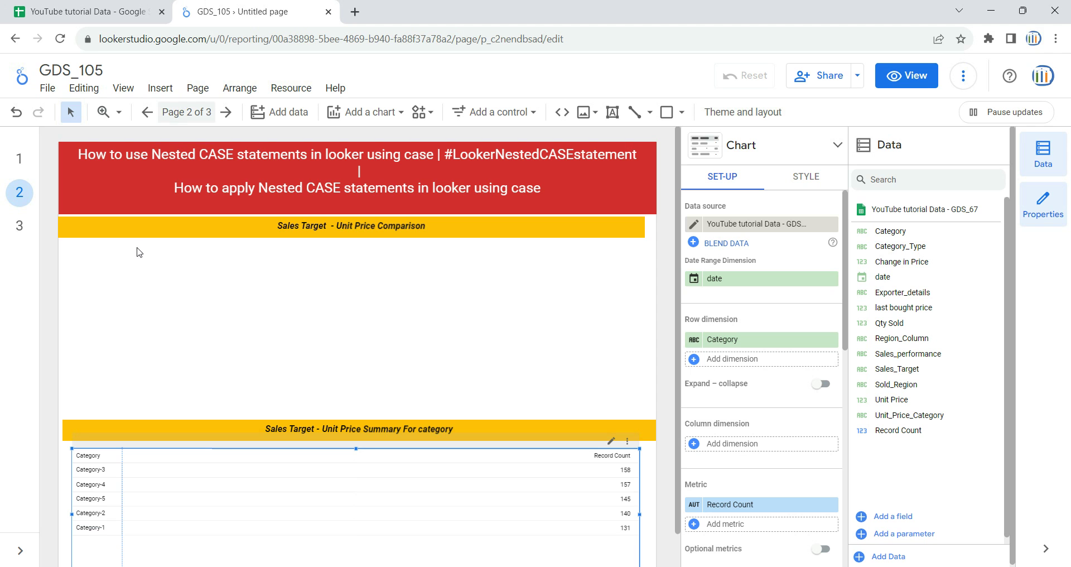
{"action": "left_click", "coordinate": [20, 226]}
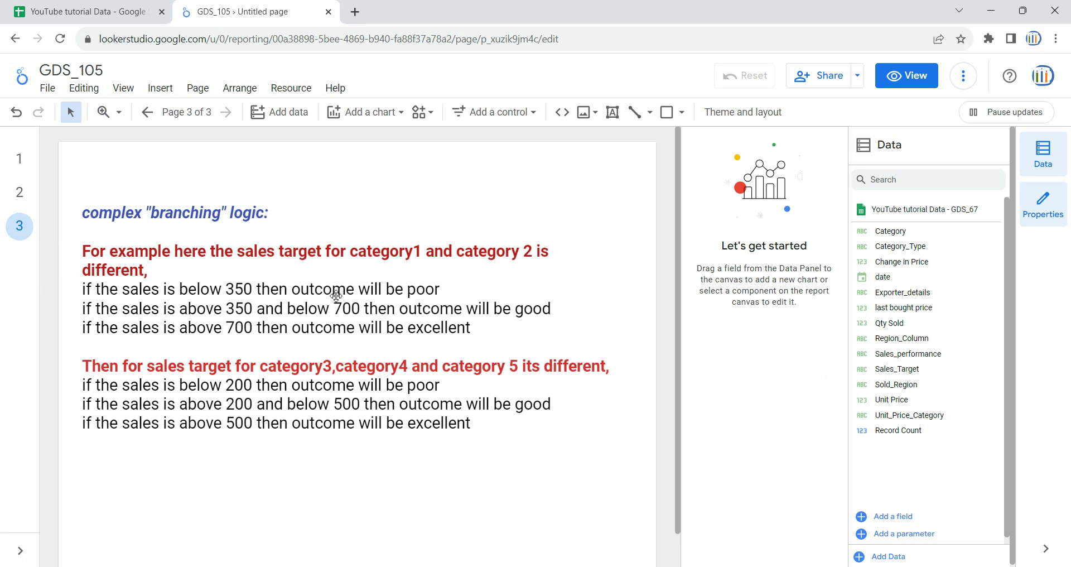
{"action": "left_click", "coordinate": [20, 192]}
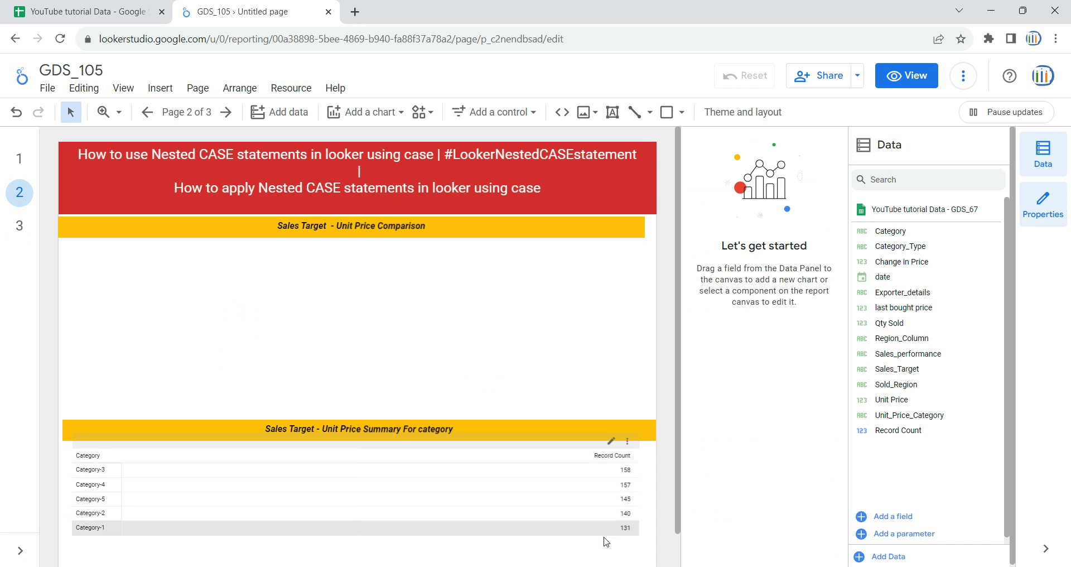
- Create a new calculated field named Sales_performance_ver1 in the GDS_67 data source
{"action": "left_click", "coordinate": [636, 559]}
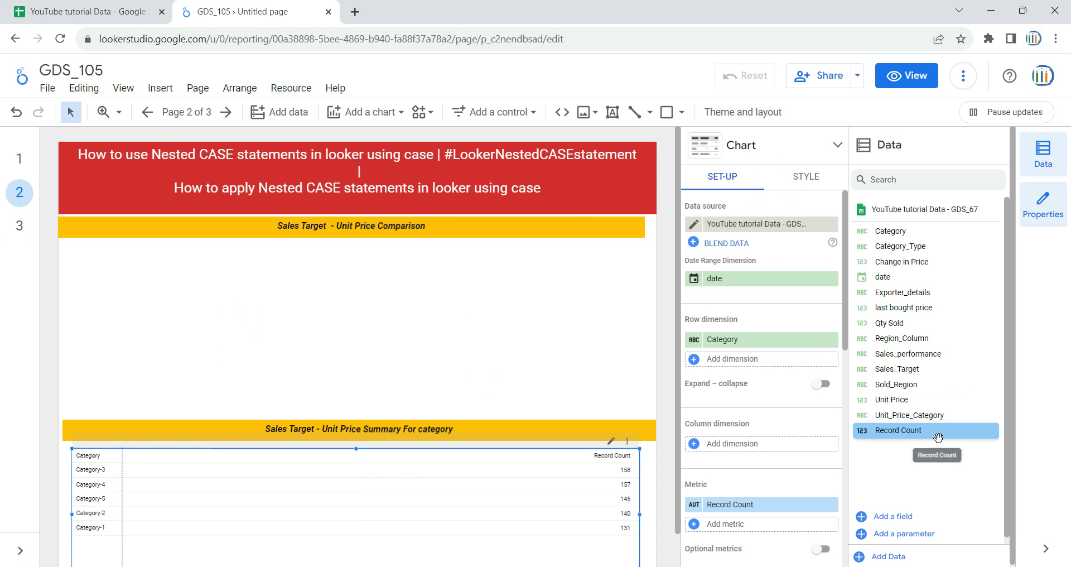
{"action": "left_click", "coordinate": [900, 509]}
{"action": "left_click", "coordinate": [357, 389]}
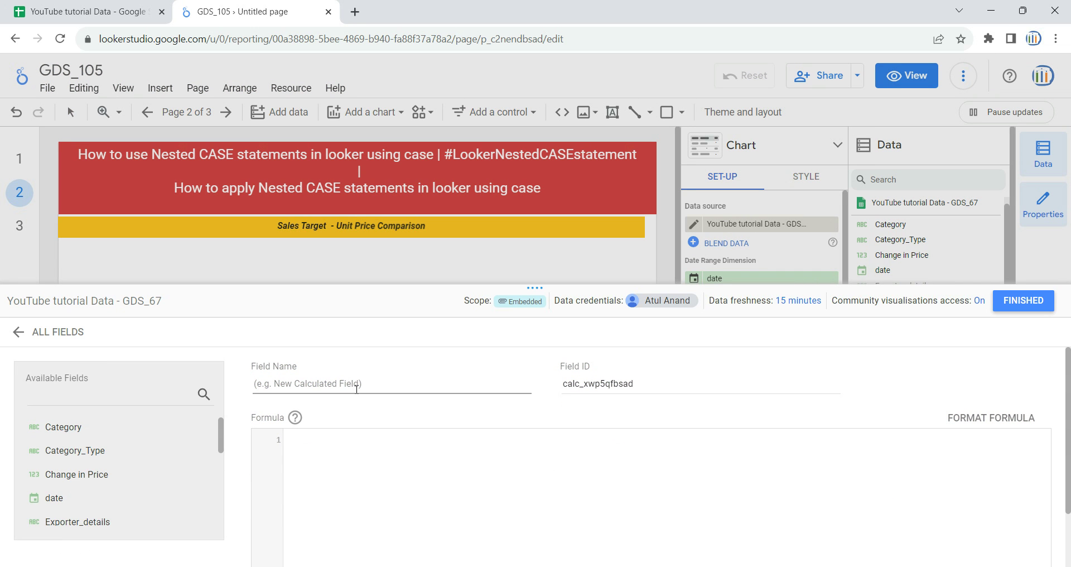
{"action": "type", "text": "Sa;es"}
{"action": "key", "text": "BackSpace"}
{"action": "key", "text": "BackSpace"}
{"action": "type", "text": "ales_perfor"}
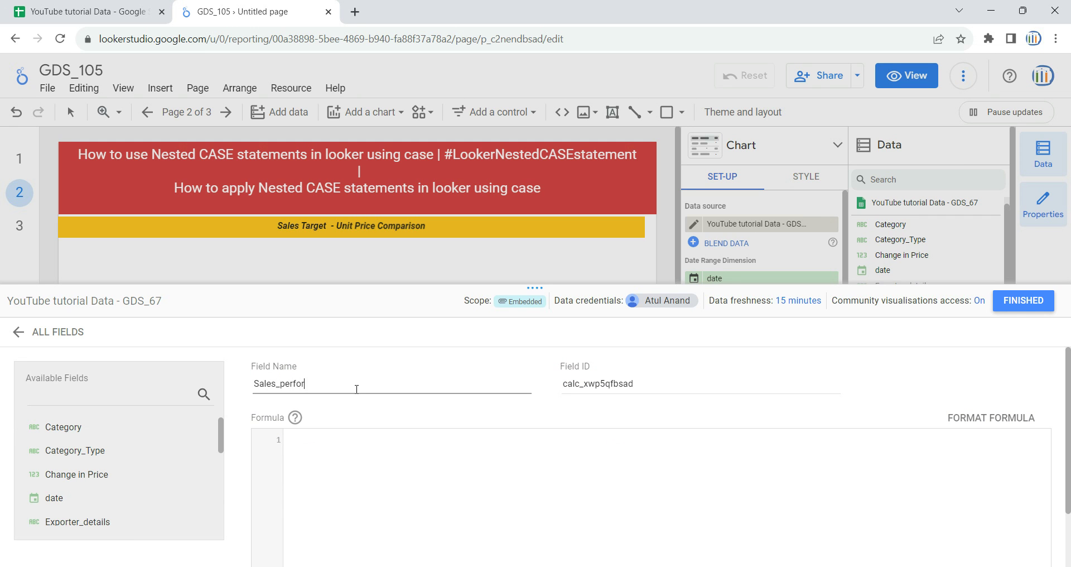
{"action": "type", "text": "mance_ver1"}
- Begin the field's formula with an outer CASE whose first WHEN tests the Category field
{"action": "left_click", "coordinate": [352, 452]}
{"action": "type", "text": "case"}
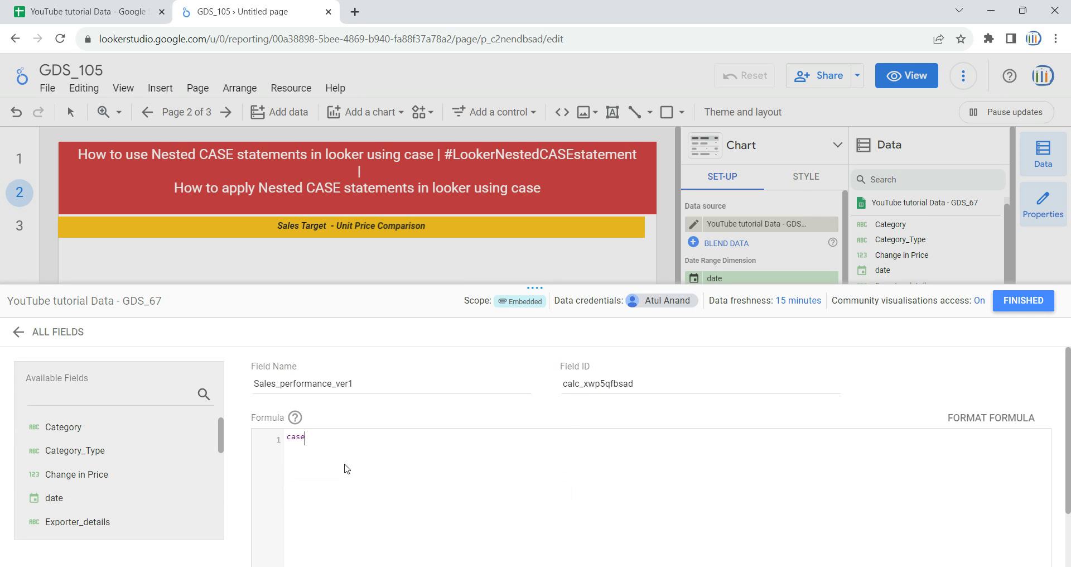
{"action": "key", "text": "Return"}
{"action": "type", "text": "when"}
{"action": "type", "text": "ca"}
{"action": "left_click", "coordinate": [357, 534]}
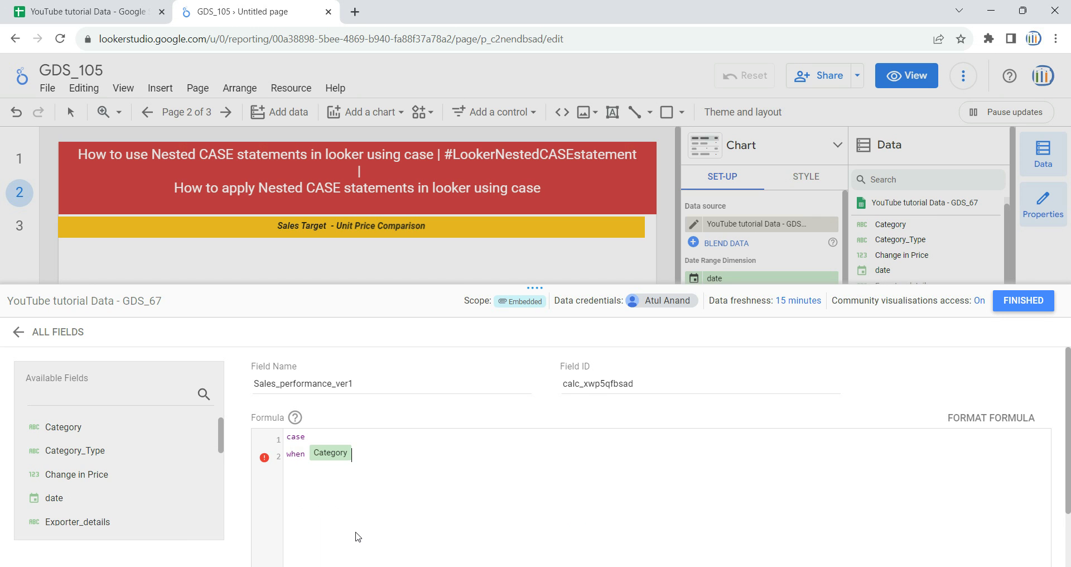
- Complete the outer condition as in ("Category-1","Category-2") followed by then
{"action": "type", "text": "in ()\"Category-1"}
{"action": "key", "text": "shift+Left"}
{"action": "key", "text": "shift+Left"}
{"action": "key", "text": "shift+Left"}
{"action": "key", "text": "shift+Left"}
{"action": "key", "text": "shift+Left"}
{"action": "key", "text": "shift+Left"}
{"action": "key", "text": "shift+Left"}
{"action": "key", "text": "shift+Left"}
{"action": "key", "text": "shift+Left"}
{"action": "key", "text": "shift+Left"}
{"action": "key", "text": "shift+Left"}
{"action": "key", "text": "shift+Right"}
{"action": "key", "text": "ctrl+c"}
{"action": "key", "text": "Right"}
{"action": "key", "text": "Right"}
{"action": "type", "text": ",\""}
{"action": "key", "text": "ctrl+v"}
{"action": "key", "text": "BackSpace"}
{"action": "type", "text": "2"}
{"action": "key", "text": "Right"}
{"action": "type", "text": "then"}
- Nest an indented inner case under the outer condition, with the first branch when Qty Sold<350 then "Poor"
{"action": "type", "text": "case "}
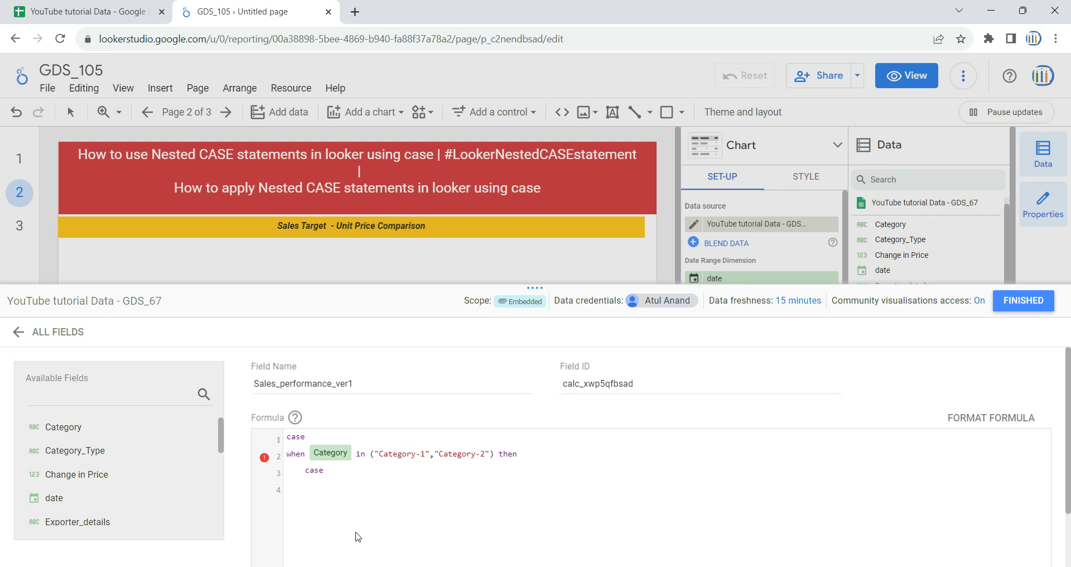
{"action": "type", "text": "when"}
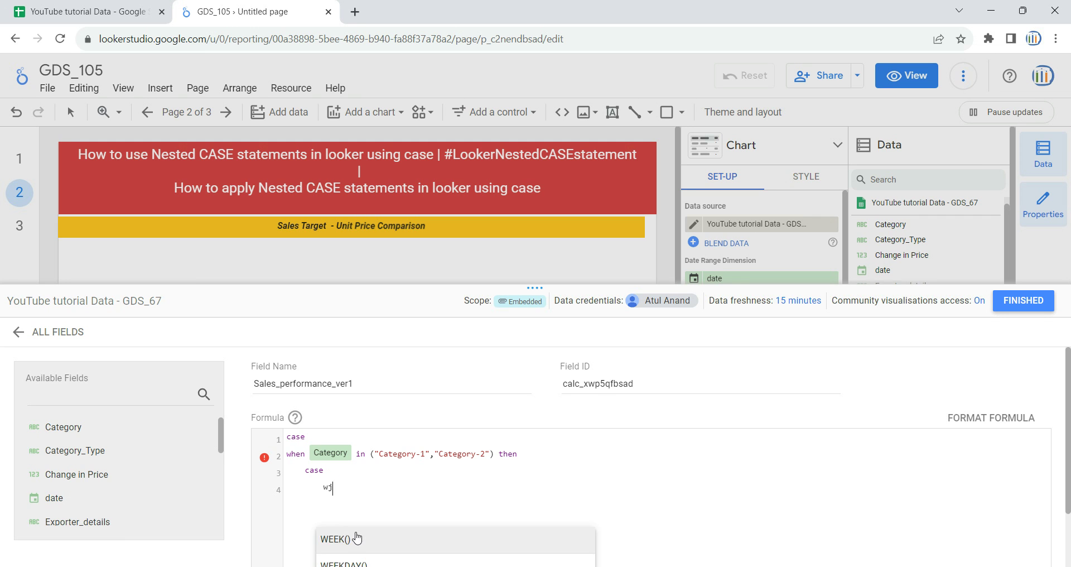
{"action": "key", "text": "BackSpace"}
{"action": "key", "text": "BackSpace"}
{"action": "key", "text": "BackSpace"}
{"action": "type", "text": "hen "}
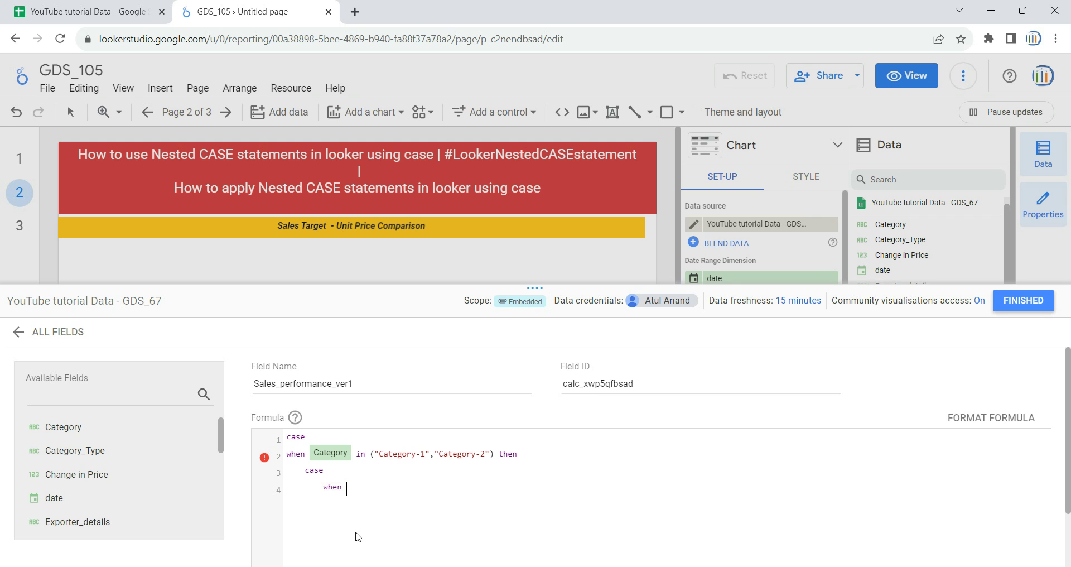
{"action": "type", "text": "qty"}
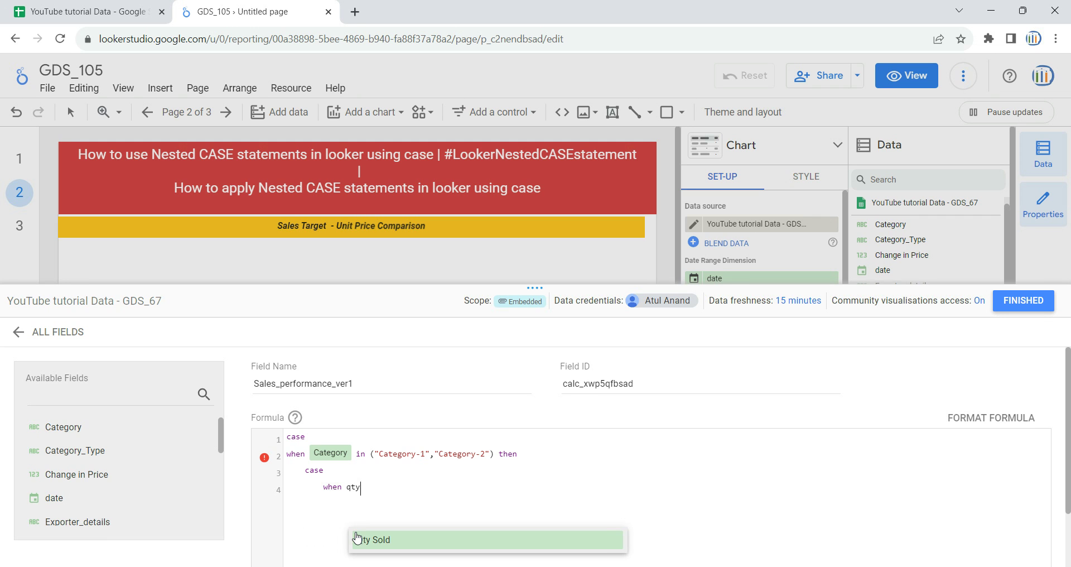
{"action": "key", "text": "Return"}
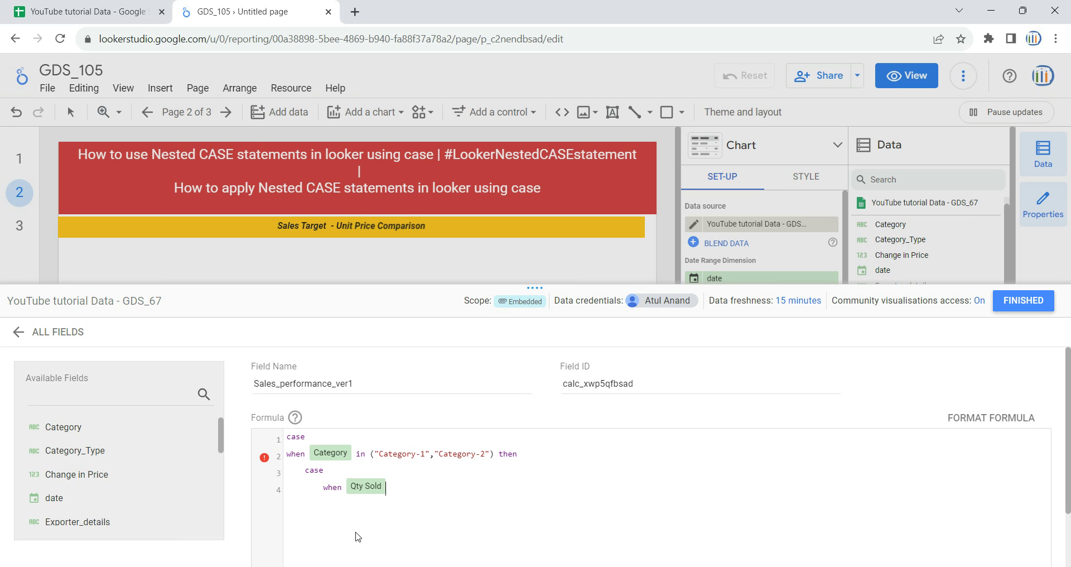
{"action": "type", "text": "<350 then \"Poor"}
- Duplicate the "Poor" branch onto a new line directly below it in the inner CASE
{"action": "key", "text": "ctrl+shift+Left"}
{"action": "key", "text": "ctrl+shift+Left"}
{"action": "key", "text": "ctrl+shift+Left"}
{"action": "key", "text": "ctrl+shift+Left"}
{"action": "key", "text": "ctrl+shift+Left"}
{"action": "key", "text": "ctrl+shift+Left"}
{"action": "key", "text": "shift+Right"}
{"action": "key", "text": "shift+Right"}
{"action": "key", "text": "shift+Right"}
{"action": "key", "text": "shift+Right"}
{"action": "key", "text": "shift+Right"}
{"action": "key", "text": "shift+Right"}
{"action": "key", "text": "shift+Right"}
{"action": "key", "text": "shift+Left"}
{"action": "key", "text": "ctrl+c"}
{"action": "key", "text": "Right"}
{"action": "key", "text": "Return"}
{"action": "key", "text": "ctrl+v"}
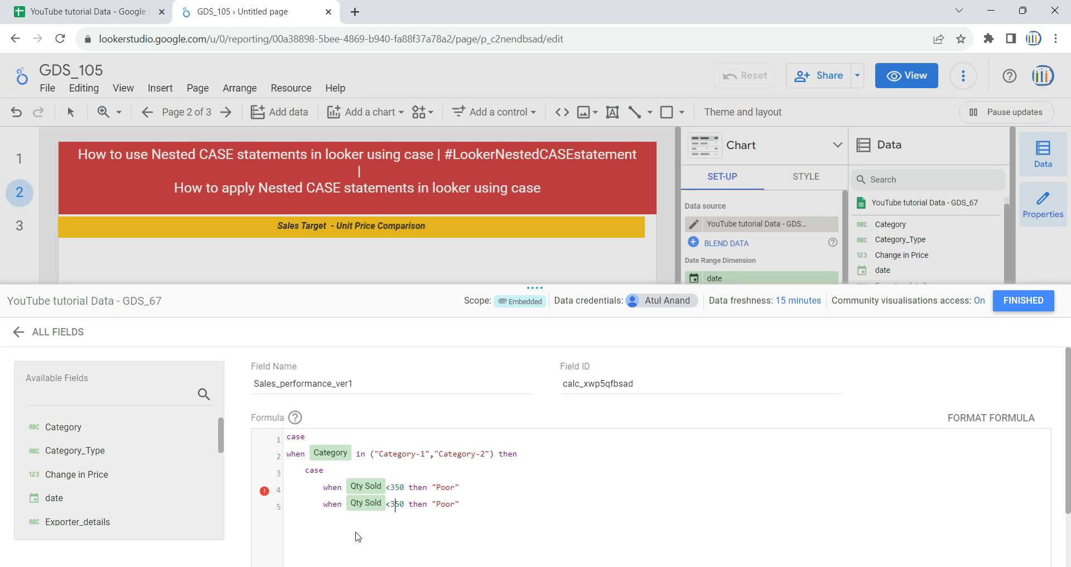
- Change the duplicated branch to when Qty Sold>=350 and Qty Sold<=700 then "Good"
{"action": "key", "text": "BackSpace"}
{"action": "key", "text": "BackSpace"}
{"action": "type", "text": ">=350 and qty"}
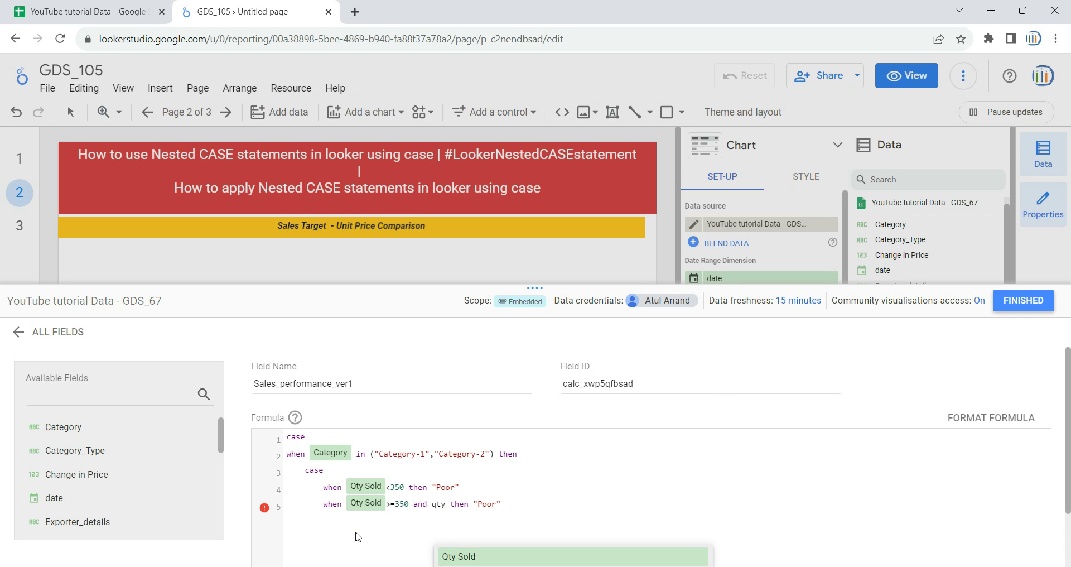
{"action": "key", "text": "Return"}
{"action": "type", "text": "<="}
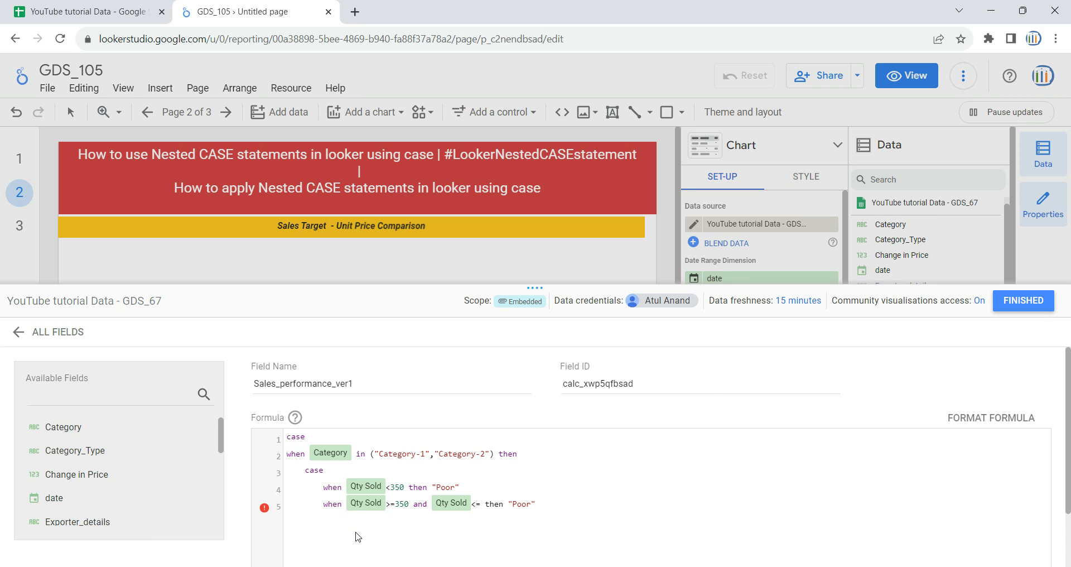
{"action": "type", "text": "700"}
{"action": "key", "text": "Right"}
{"action": "key", "text": "Right"}
{"action": "key", "text": "Right"}
{"action": "key", "text": "BackSpace"}
{"action": "key", "text": "BackSpace"}
{"action": "key", "text": "BackSpace"}
{"action": "key", "text": "BackSpace"}
{"action": "type", "text": "Good"}
- Add a third inner branch, when Qty Sold>=701 then "Excellent", and review the inner CASE block
{"action": "key", "text": "Return"}
{"action": "type", "text": "whe"}
{"action": "key", "text": "BackSpace"}
{"action": "key", "text": "BackSpace"}
{"action": "key", "text": "BackSpace"}
{"action": "type", "text": "when Qty Sold<350 then \"Poor\""}
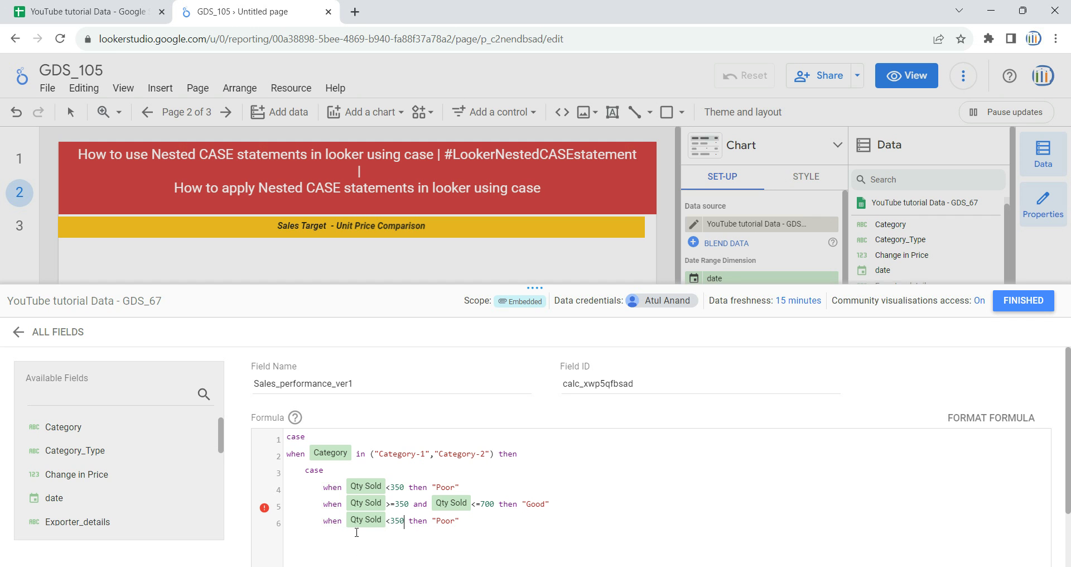
{"action": "key", "text": "Left"}
{"action": "key", "text": "Left"}
{"action": "key", "text": "Left"}
{"action": "key", "text": "BackSpace"}
{"action": "type", "text": ">="}
{"action": "key", "text": "BackSpace"}
{"action": "key", "text": "BackSpace"}
{"action": "key", "text": "BackSpace"}
{"action": "type", "text": "701"}
{"action": "key", "text": "Delete"}
{"action": "key", "text": "Delete"}
{"action": "key", "text": "BackSpace"}
{"action": "key", "text": "BackSpace"}
{"action": "type", "text": "Excellent"}
{"action": "scroll", "coordinate": [399, 481], "scroll_direction": "down", "scroll_amount": 2}
{"action": "left_click_drag", "start_coordinate": [522, 383], "coordinate": [540, 467]}
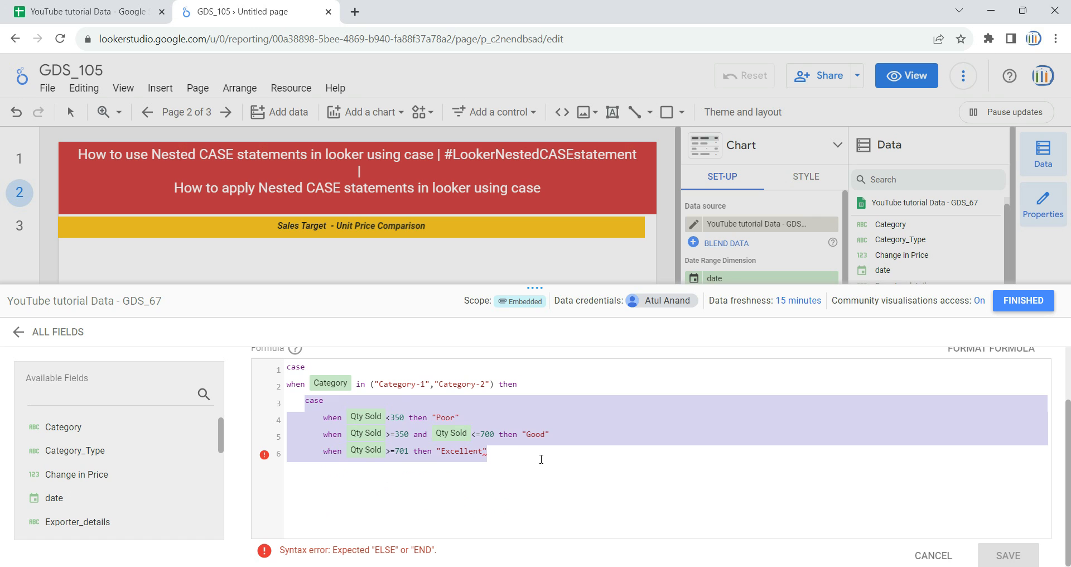
{"action": "left_click", "coordinate": [541, 455]}
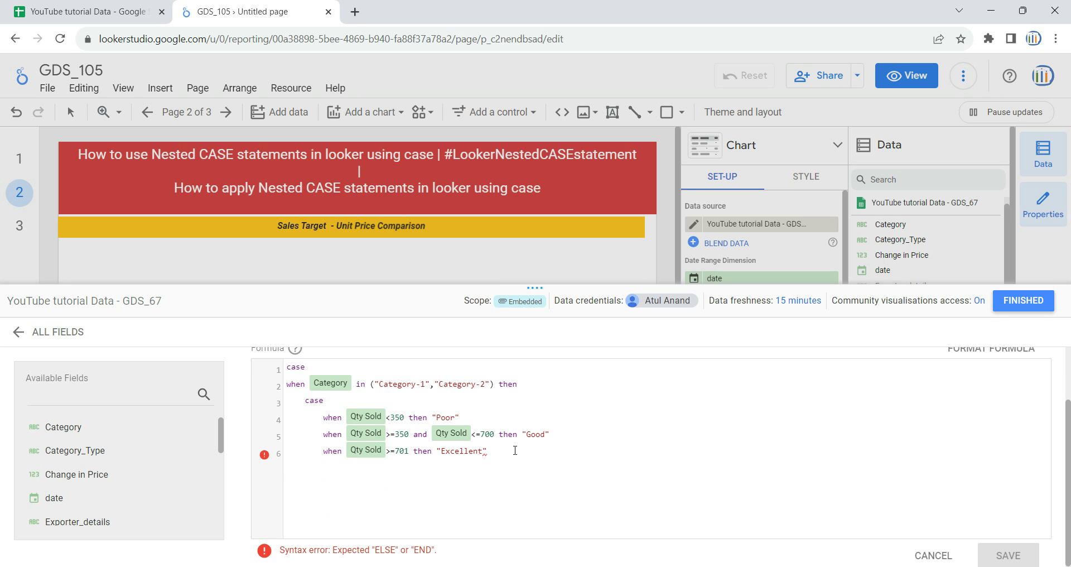
- Close the first inner case with an end line and review the block against its outer condition
{"action": "key", "text": "Return"}
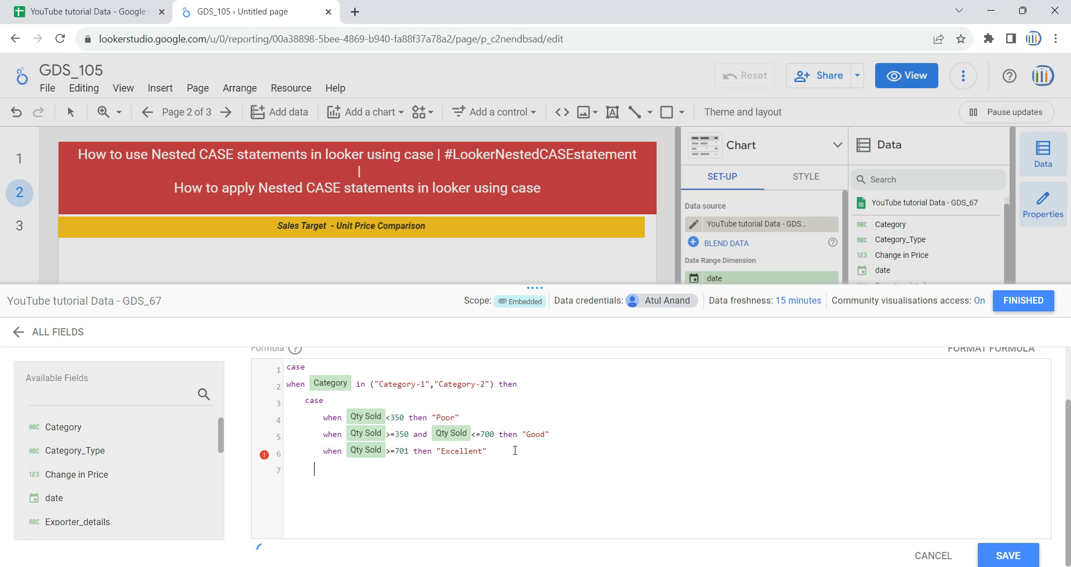
{"action": "type", "text": "end"}
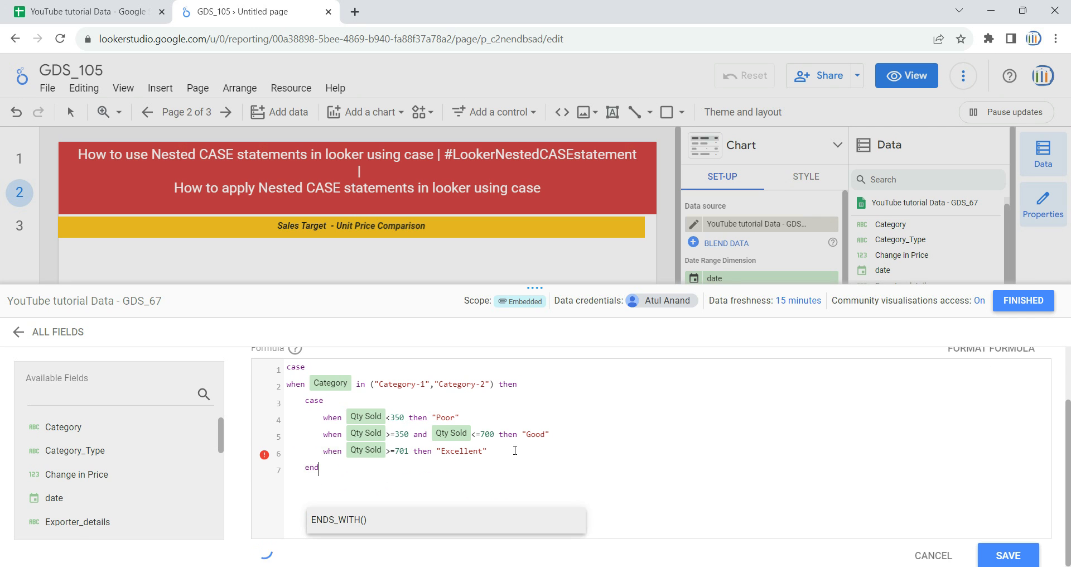
{"action": "left_click_drag", "start_coordinate": [371, 470], "coordinate": [274, 408]}
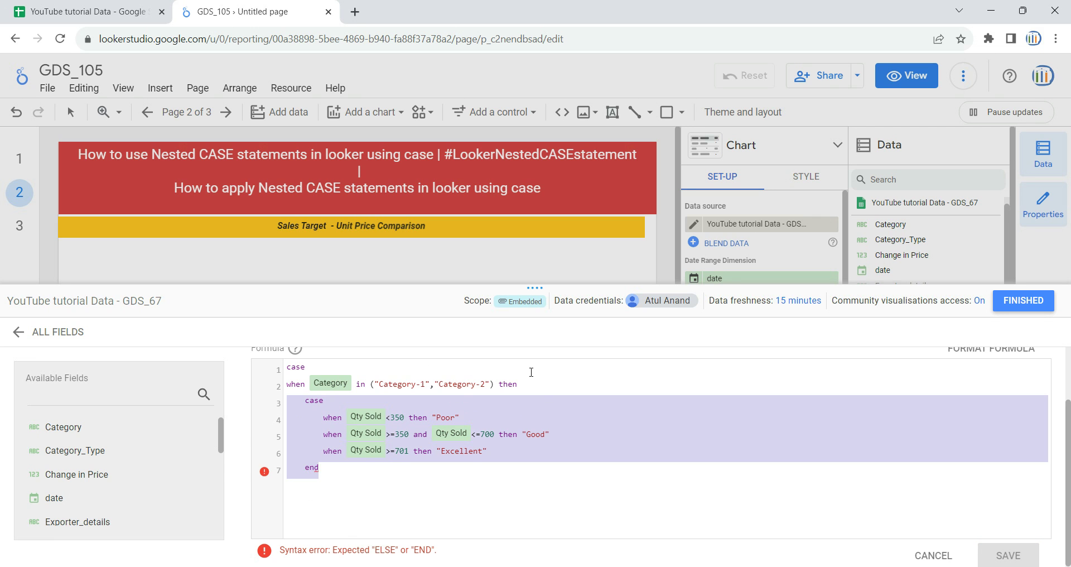
{"action": "left_click_drag", "start_coordinate": [544, 386], "coordinate": [233, 390]}
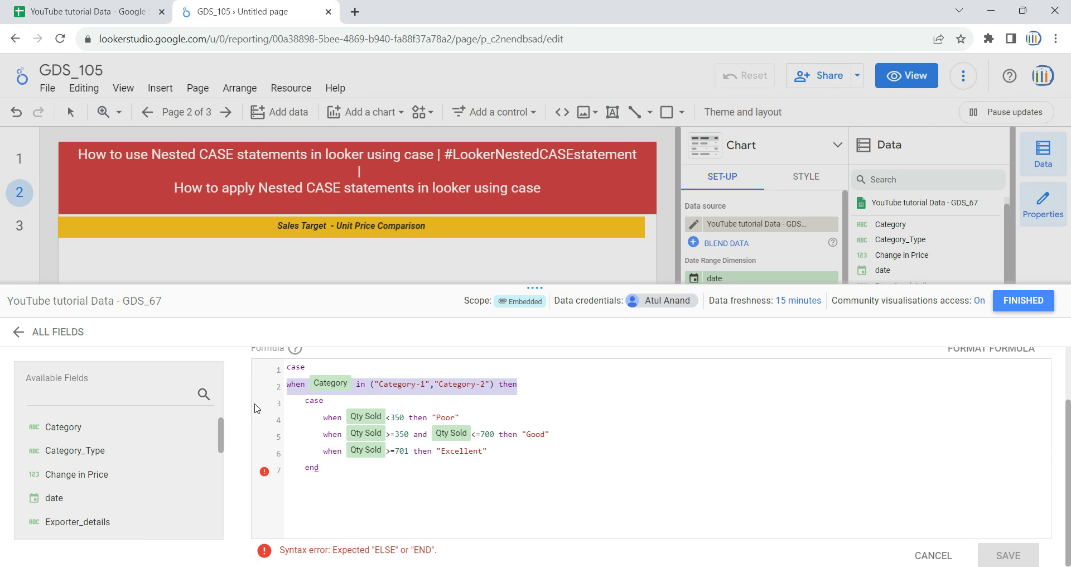
{"action": "left_click", "coordinate": [372, 467]}
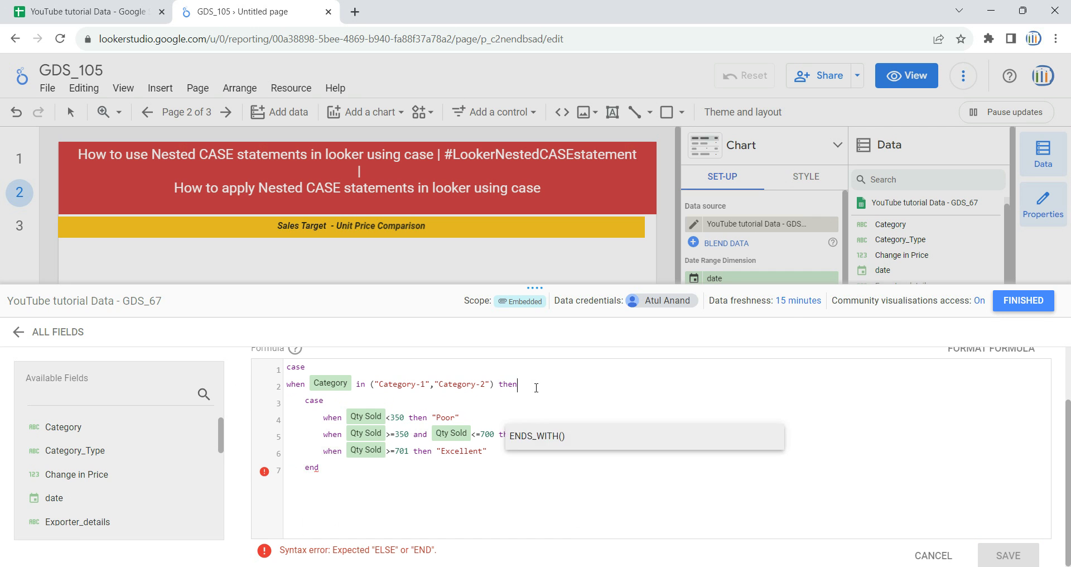
- Duplicate the outer when Category in ("Category-1","Category-2") then condition onto a new line below the inner end
{"action": "left_click_drag", "start_coordinate": [553, 386], "coordinate": [266, 392]}
{"action": "key", "text": "ctrl+c"}
{"action": "left_click", "coordinate": [335, 470]}
{"action": "key", "text": "Return"}
{"action": "key", "text": "ctrl+z"}
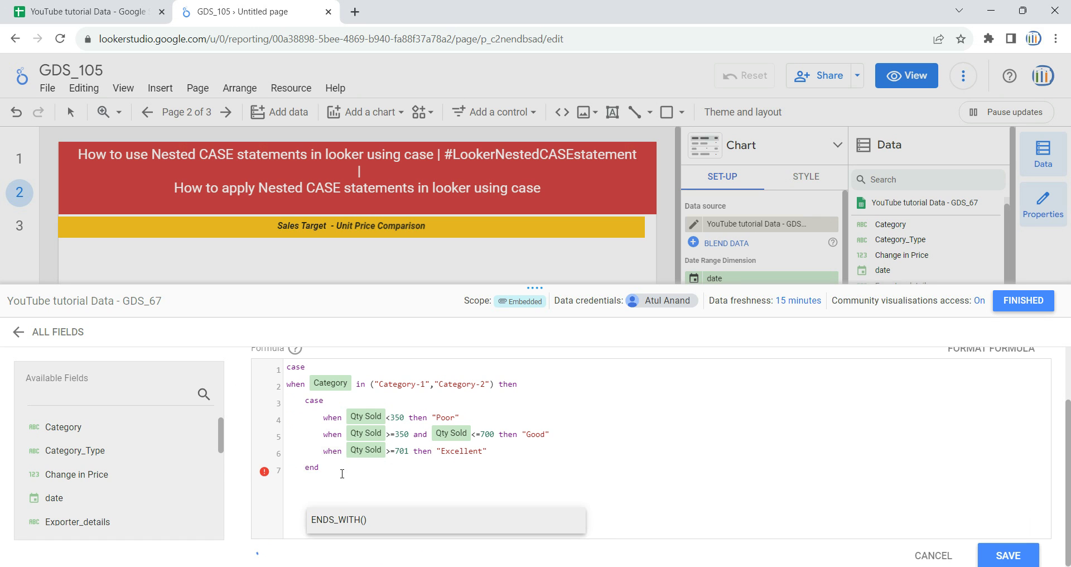
{"action": "key", "text": "Return"}
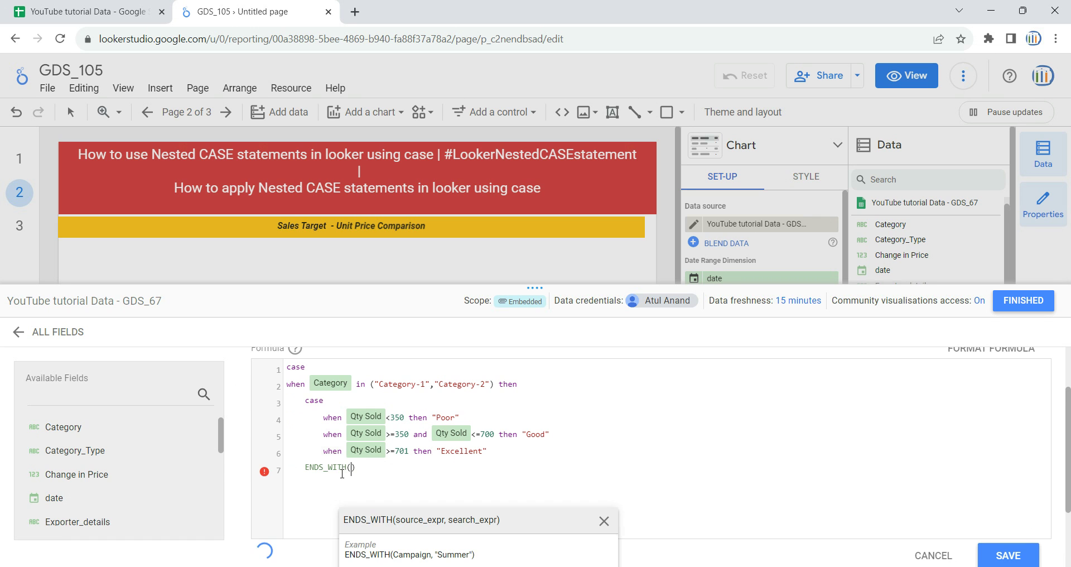
{"action": "key", "text": "ctrl+z"}
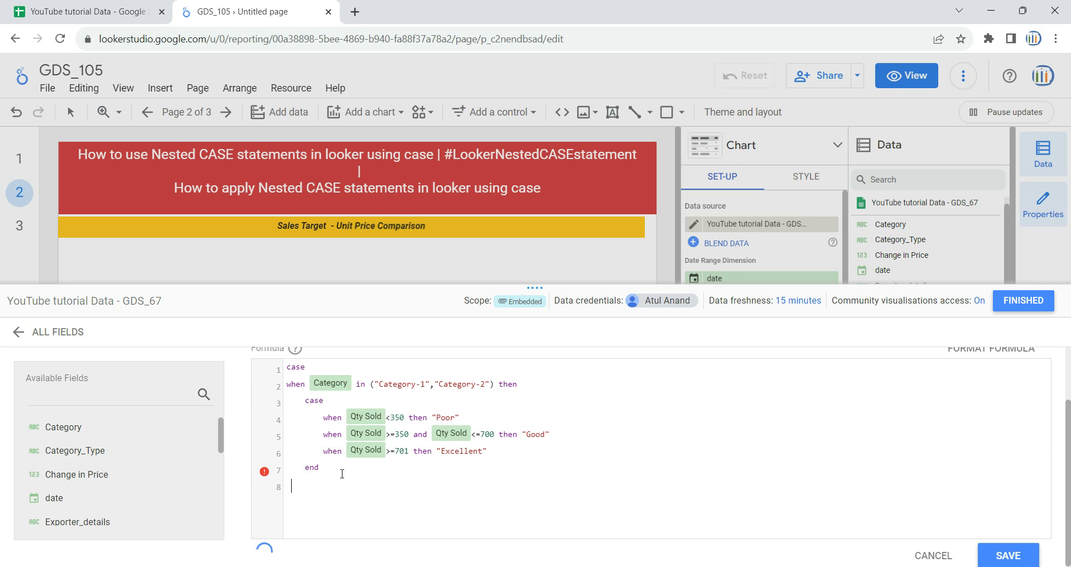
{"action": "key", "text": "ctrl+v"}
- Change the duplicated outer condition's categories to "Category-3" and "Category-4"
{"action": "left_click", "coordinate": [426, 484]}
{"action": "key", "text": "BackSpace"}
{"action": "type", "text": "3"}
{"action": "key", "text": "Right"}
{"action": "key", "text": "Right"}
{"action": "key", "text": "Right"}
{"action": "key", "text": "BackSpace"}
{"action": "type", "text": "4"}
{"action": "key", "text": "Right"}
- Add "Category-5" to the second outer condition's list by duplicating its last category entry
{"action": "key", "text": "shift+Left"}
{"action": "key", "text": "shift+Left"}
{"action": "key", "text": "shift+Left"}
{"action": "key", "text": "shift+Left"}
{"action": "key", "text": "shift+Left"}
{"action": "key", "text": "shift+Left"}
{"action": "key", "text": "shift+Left"}
{"action": "key", "text": "shift+Left"}
{"action": "key", "text": "shift+Left"}
{"action": "key", "text": "shift+Left"}
{"action": "key", "text": "shift+Left"}
{"action": "key", "text": "shift+Left"}
{"action": "key", "text": "shift+Left"}
{"action": "key", "text": "shift+Left"}
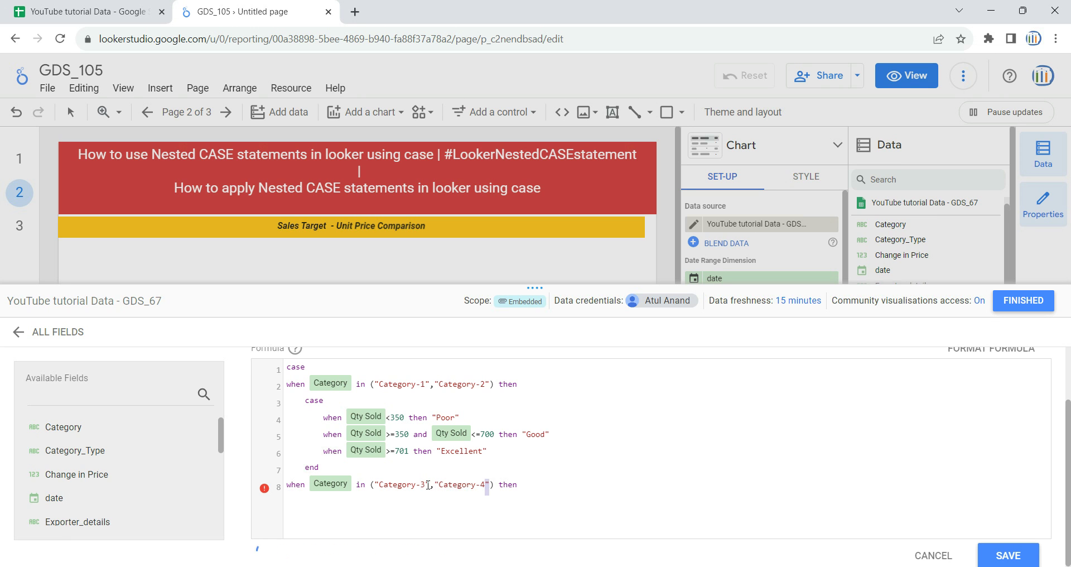
{"action": "key", "text": "ctrl+c"}
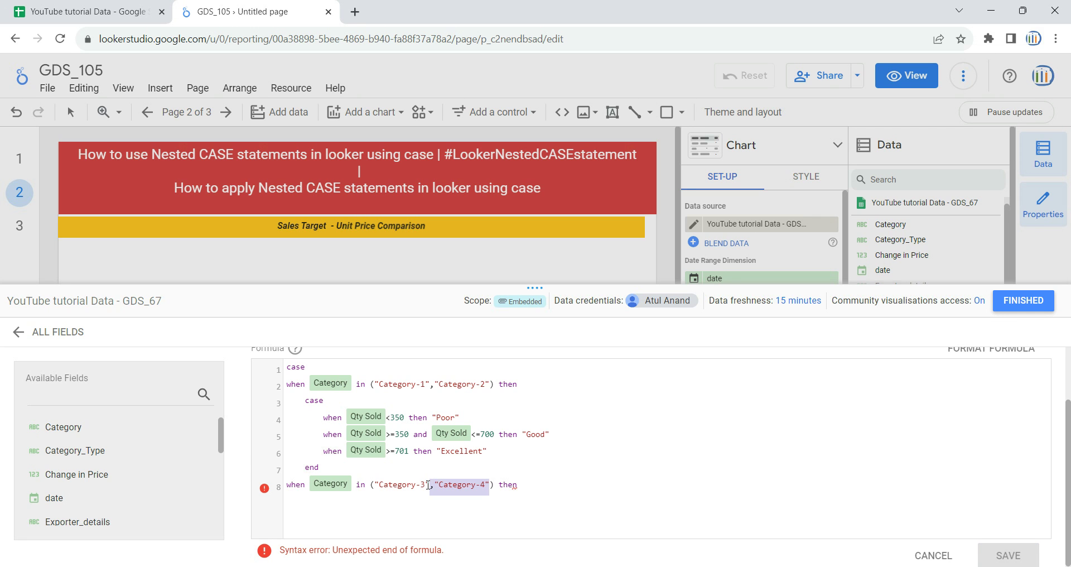
{"action": "key", "text": "Right"}
{"action": "key", "text": "ctrl+v"}
{"action": "key", "text": "Left"}
{"action": "key", "text": "BackSpace"}
{"action": "type", "text": "5"}
{"action": "key", "text": "Right"}
- Start an inner case under the second outer condition, with the first branch when Qty Sold<200 then "Poor"
{"action": "key", "text": "Return"}
{"action": "type", "text": "case"}
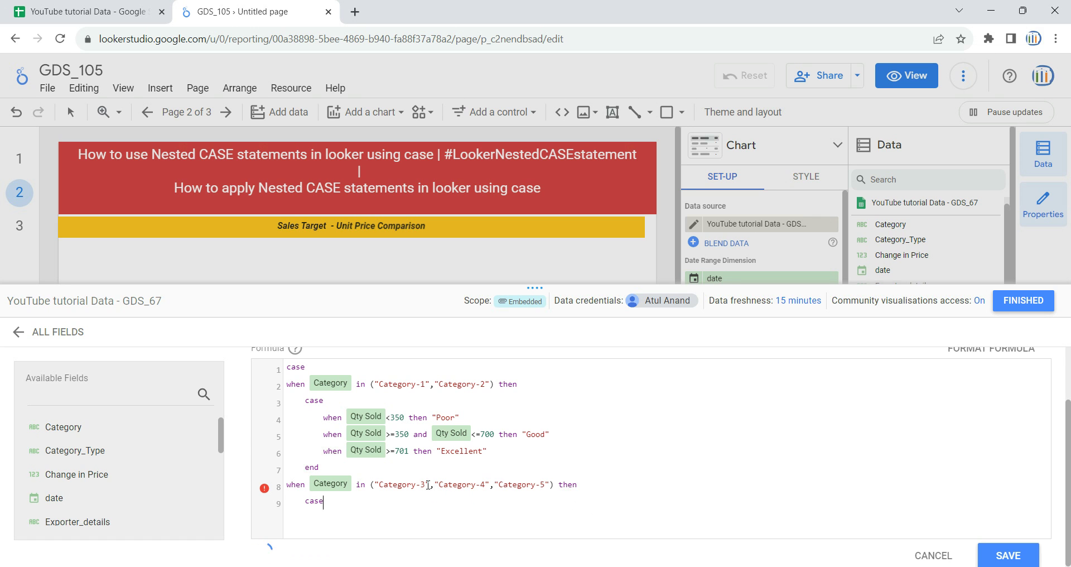
{"action": "key", "text": "Return"}
{"action": "type", "text": "when qty"}
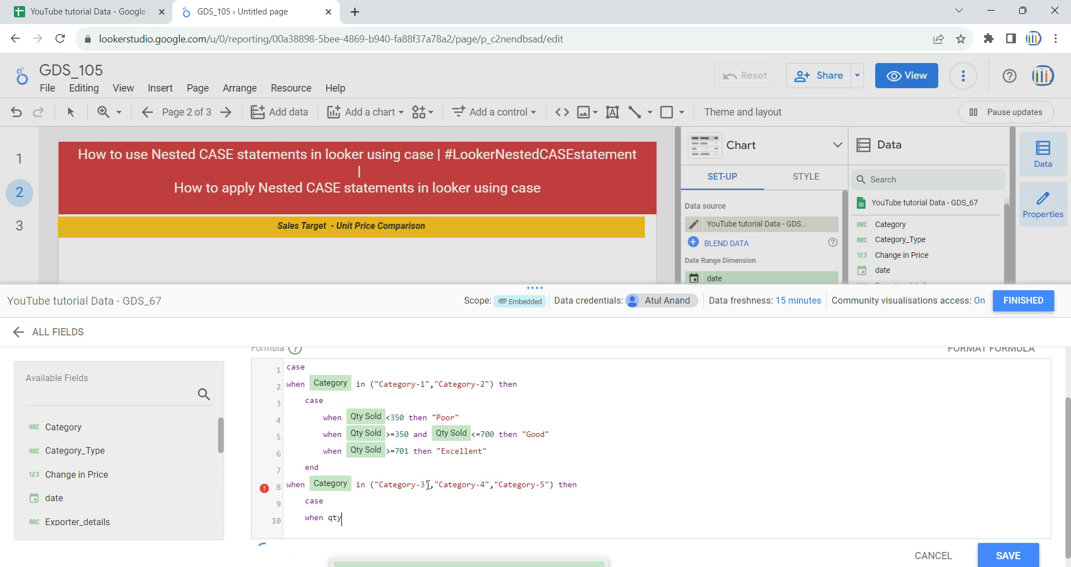
{"action": "key", "text": "Return"}
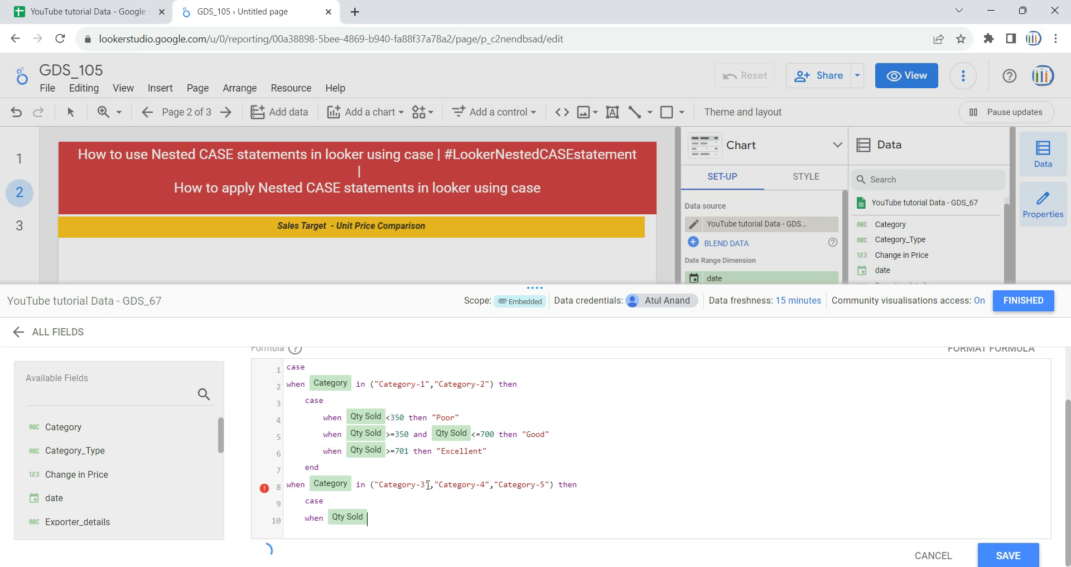
{"action": "type", "text": "<200 then \"Poor"}
- Duplicate the Qty Sold<200 "Poor" branch onto a new line directly below it
{"action": "key", "text": "shift+Left"}
{"action": "key", "text": "shift+Left"}
{"action": "key", "text": "shift+Left"}
{"action": "key", "text": "shift+Left"}
{"action": "key", "text": "shift+Left"}
{"action": "key", "text": "shift+Left"}
{"action": "key", "text": "shift+Left"}
{"action": "key", "text": "shift+Left"}
{"action": "key", "text": "shift+Left"}
{"action": "key", "text": "shift+Left"}
{"action": "key", "text": "shift+Left"}
{"action": "key", "text": "shift+Left"}
{"action": "key", "text": "shift+Left"}
{"action": "key", "text": "shift+Left"}
{"action": "key", "text": "shift+Left"}
{"action": "key", "text": "shift+Left"}
{"action": "key", "text": "shift+Left"}
{"action": "key", "text": "shift+Left"}
{"action": "key", "text": "shift+Left"}
{"action": "key", "text": "shift+Left"}
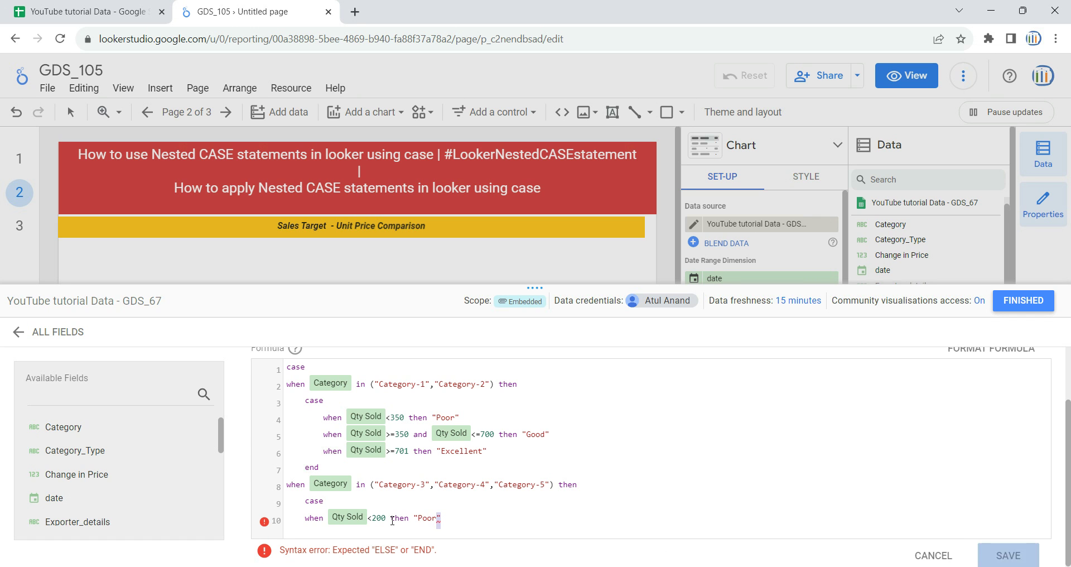
{"action": "key", "text": "shift+Right"}
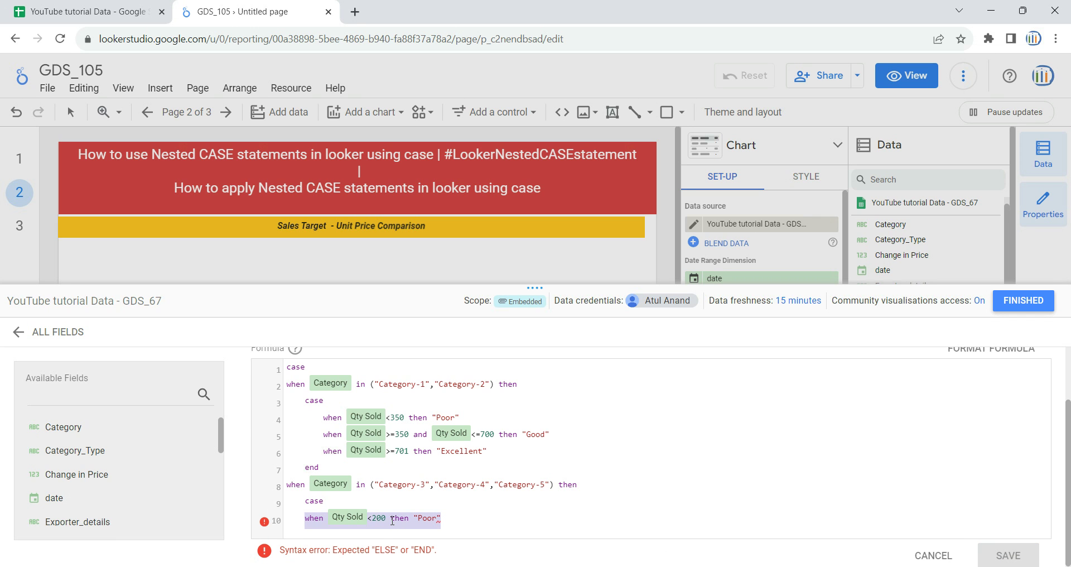
{"action": "key", "text": "ctrl+c"}
{"action": "key", "text": "Right"}
{"action": "key", "text": "Return"}
{"action": "key", "text": "ctrl+v"}
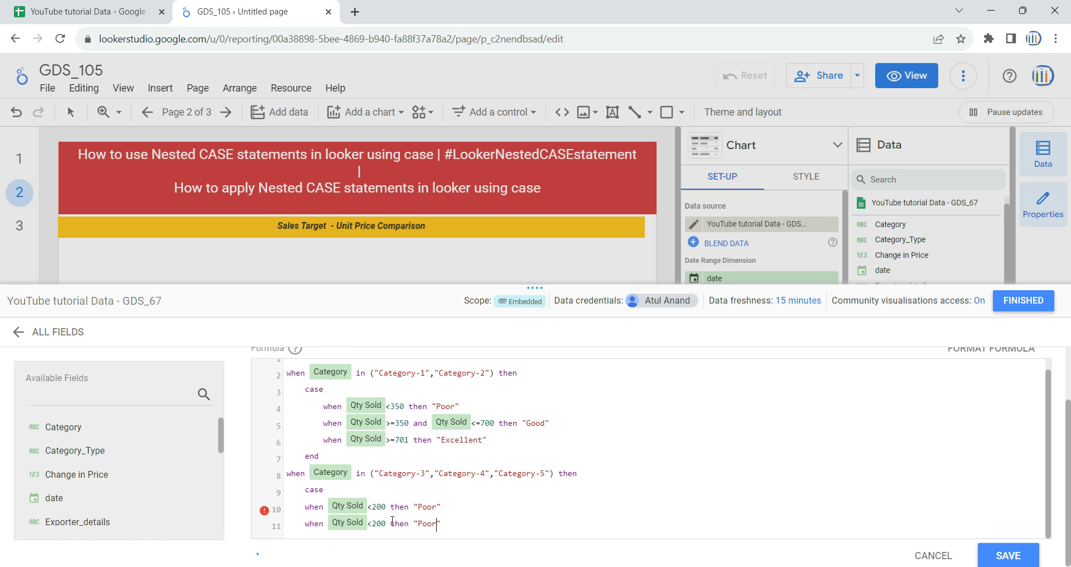
- Change the duplicated branch's condition to Qty Sold>=200 and Qty Sold<=500
{"action": "key", "text": "Left"}
{"action": "key", "text": "Left"}
{"action": "key", "text": "BackSpace"}
{"action": "type", "text": ">="}
{"action": "left_click", "coordinate": [392, 523]}
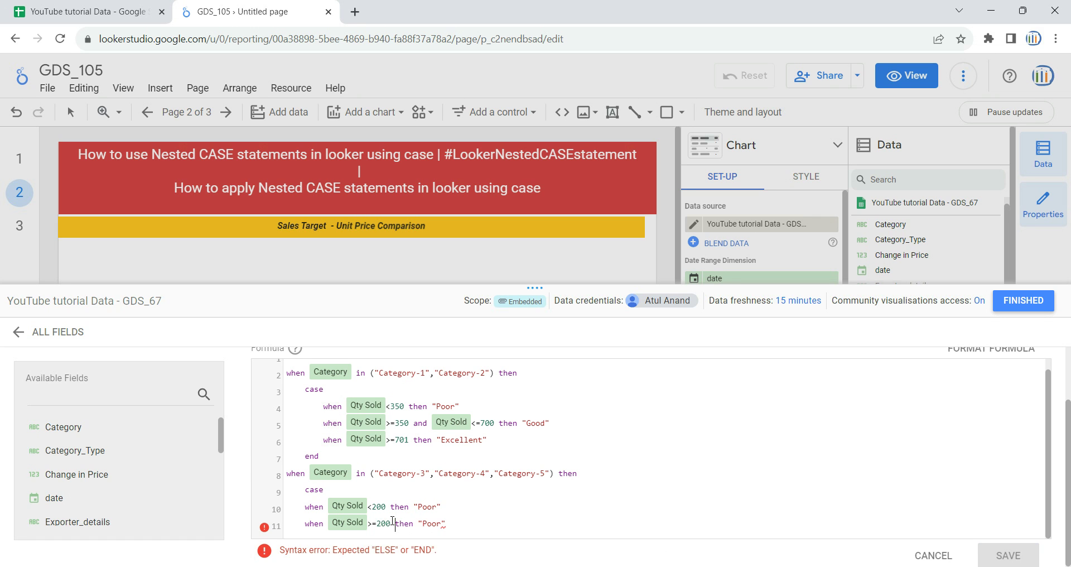
{"action": "type", "text": "and Qty "}
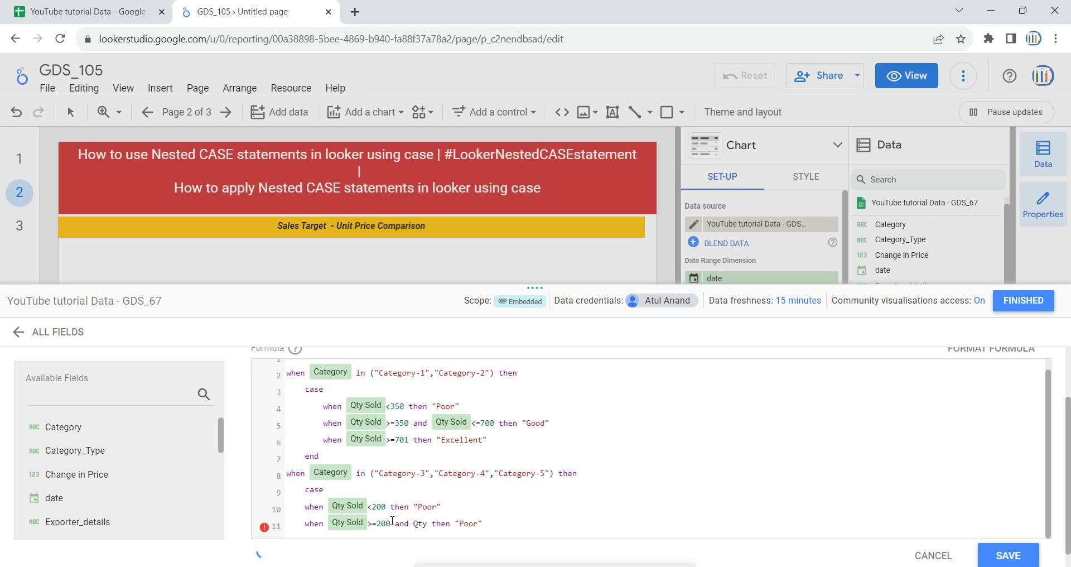
{"action": "type", "text": " S"}
{"action": "key", "text": "BackSpace"}
{"action": "key", "text": "BackSpace"}
{"action": "key", "text": "BackSpace"}
{"action": "type", "text": "ty"}
{"action": "key", "text": "BackSpace"}
{"action": "key", "text": "BackSpace"}
{"action": "key", "text": "BackSpace"}
{"action": "type", "text": "y"}
{"action": "key", "text": "Return"}
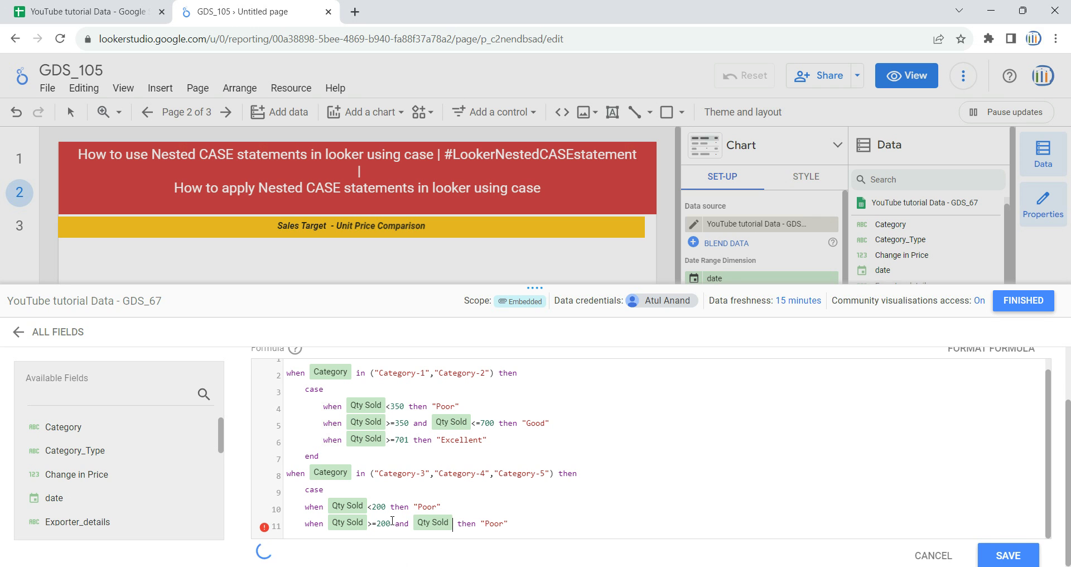
{"action": "type", "text": "<=500"}
- Set the result of the 200 to 500 branch to "Good"
{"action": "key", "text": "End"}
{"action": "key", "text": "Left"}
{"action": "key", "text": "BackSpace"}
{"action": "key", "text": "BackSpace"}
{"action": "key", "text": "BackSpace"}
{"action": "key", "text": "BackSpace"}
{"action": "type", "text": "Good\""}
- Paste the copied branch as a third line in the second inner case and change its condition to Qty Sold>=501
{"action": "key", "text": "Return"}
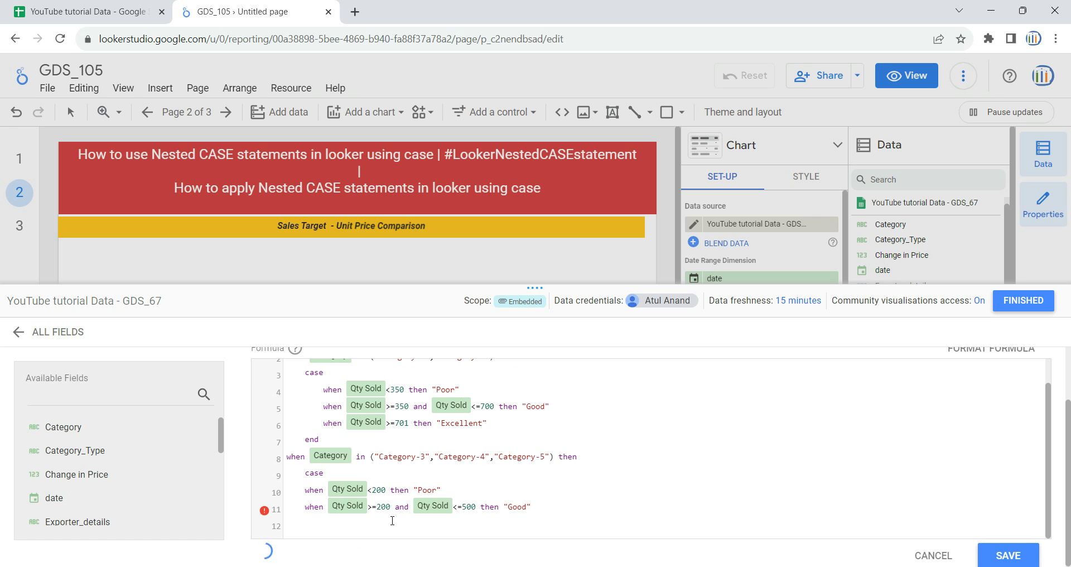
{"action": "key", "text": "ctrl+v"}
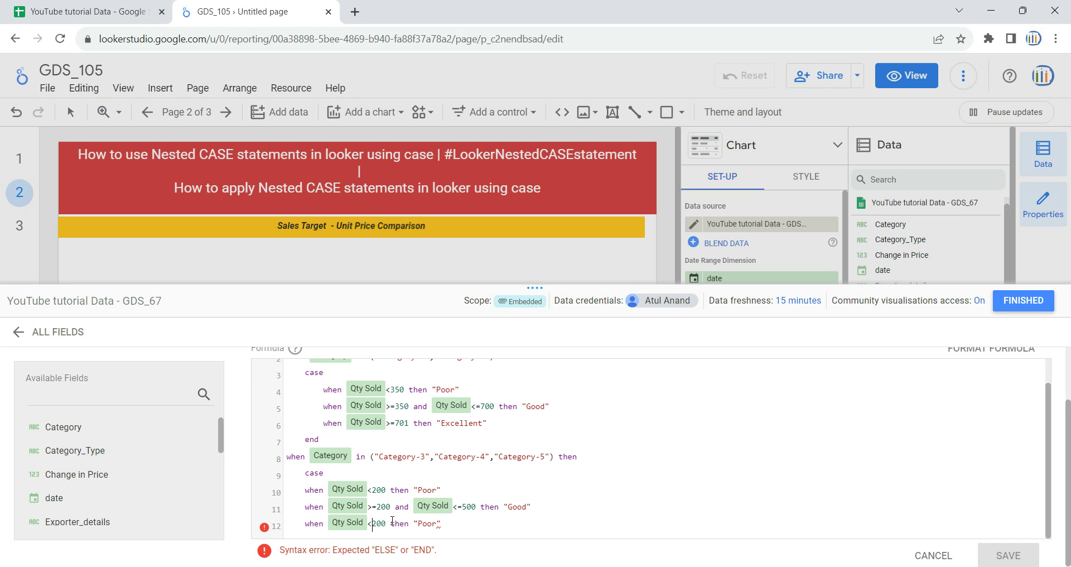
{"action": "key", "text": "BackSpace"}
{"action": "type", "text": ">"}
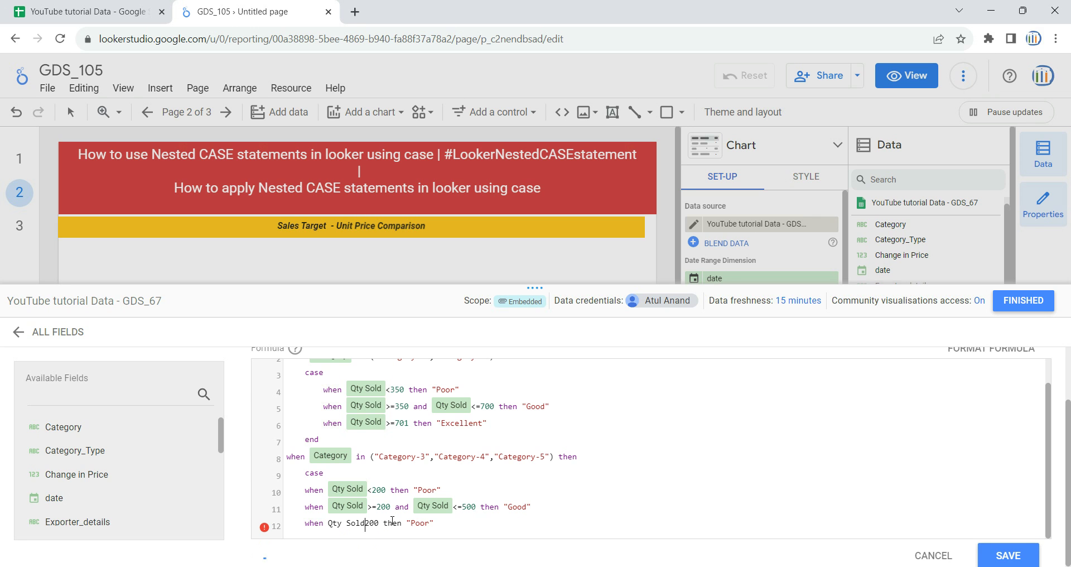
{"action": "type", "text": "="}
{"action": "left_click", "coordinate": [391, 523]}
{"action": "key", "text": "BackSpace"}
{"action": "key", "text": "BackSpace"}
{"action": "key", "text": "BackSpace"}
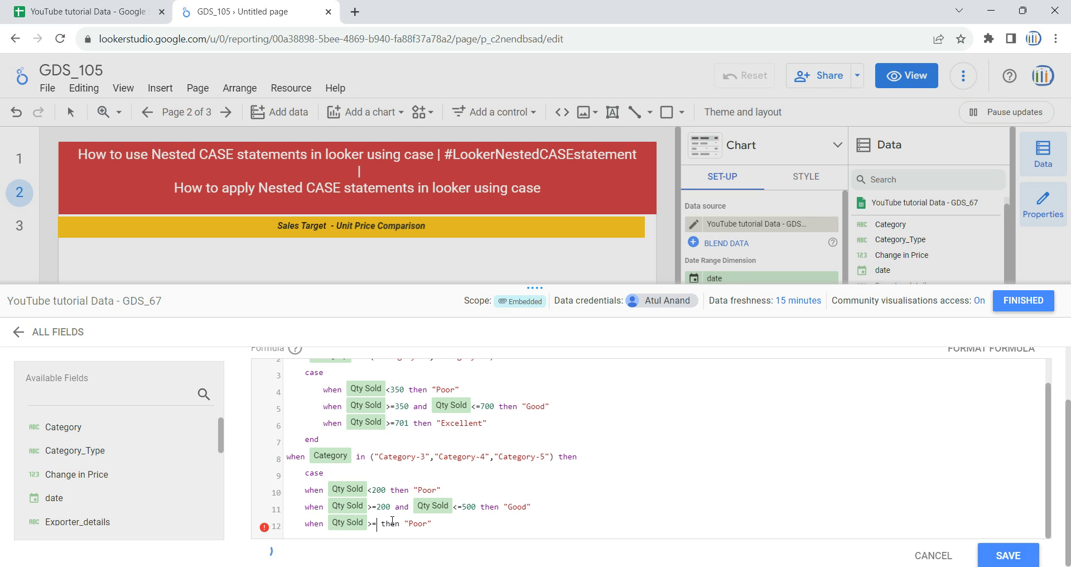
{"action": "type", "text": "501"}
- Set the result of the Qty Sold>=501 branch to "Excellent"
{"action": "key", "text": "Delete"}
{"action": "key", "text": "Delete"}
{"action": "key", "text": "Delete"}
{"action": "key", "text": "Delete"}
{"action": "key", "text": "Delete"}
{"action": "type", "text": "Excellent\""}
- Close the second inner case with an end line and indent its three when branches one level
{"action": "key", "text": "Return"}
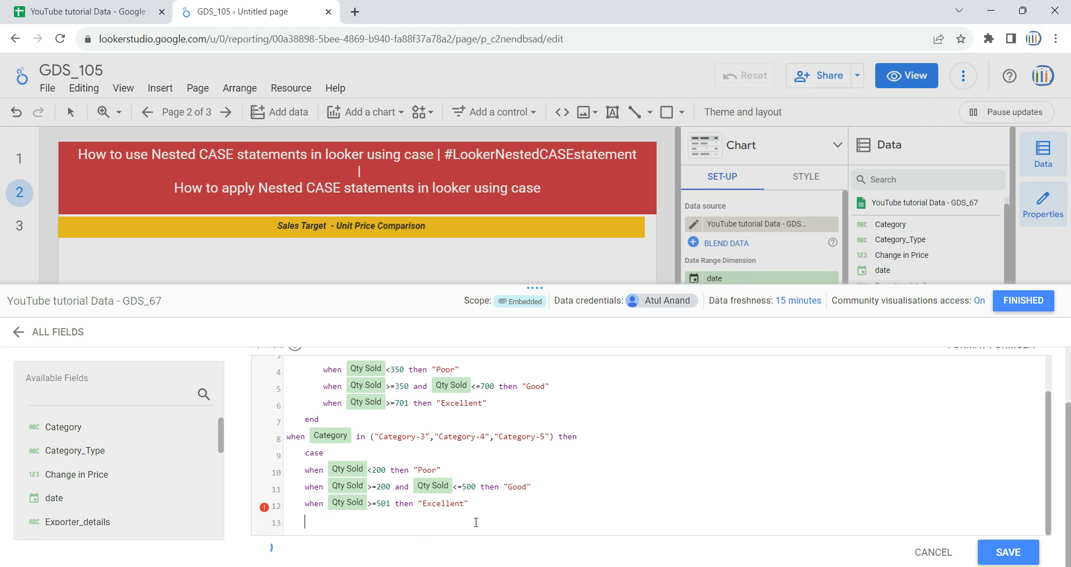
{"action": "type", "text": "end"}
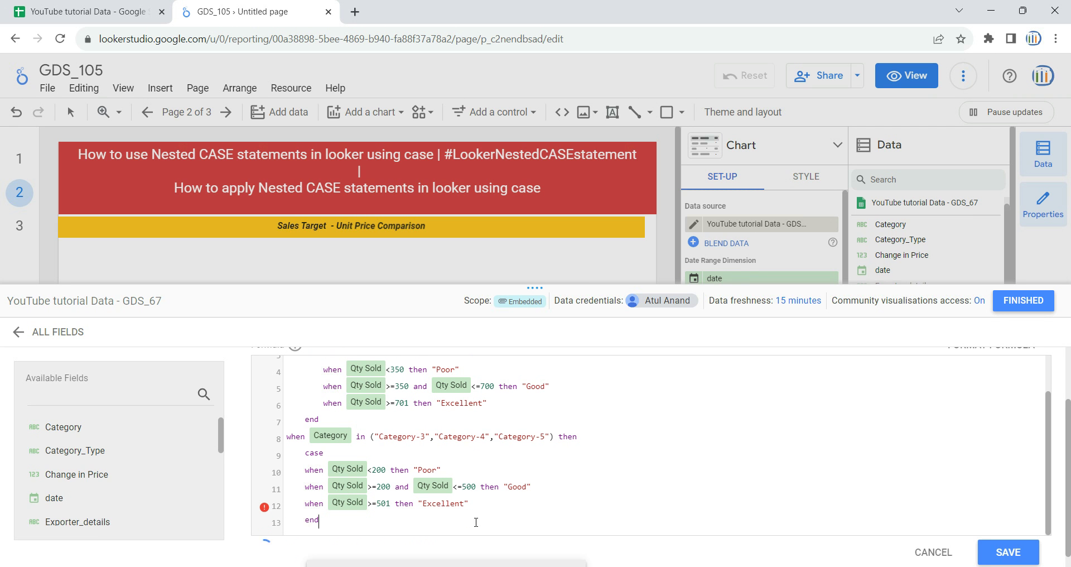
{"action": "left_click", "coordinate": [306, 470]}
{"action": "key", "text": "Tab"}
{"action": "key", "text": "Tab"}
{"action": "left_click", "coordinate": [310, 503]}
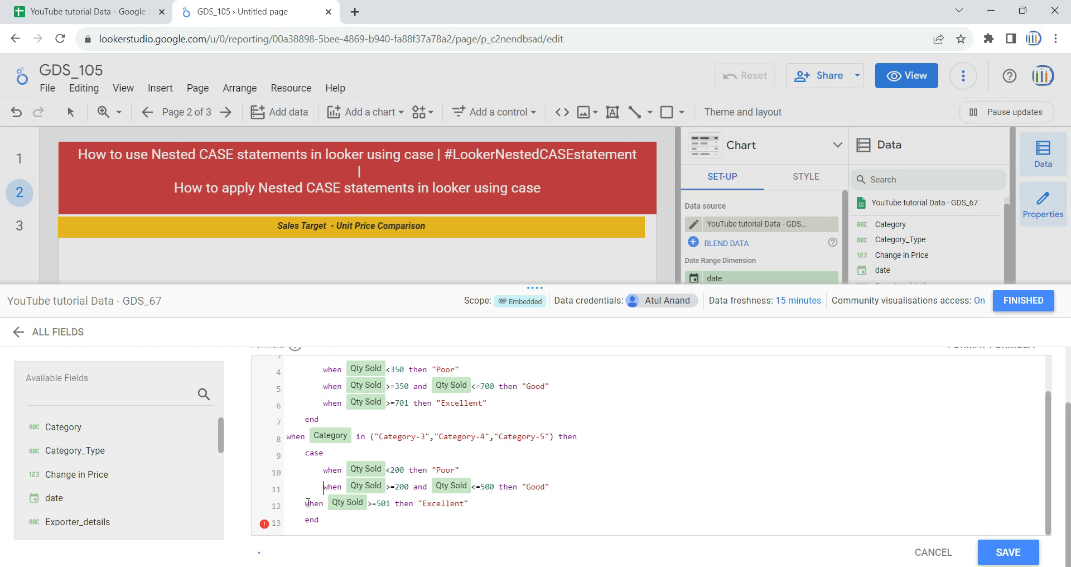
{"action": "key", "text": "Tab"}
{"action": "left_click", "coordinate": [331, 519]}
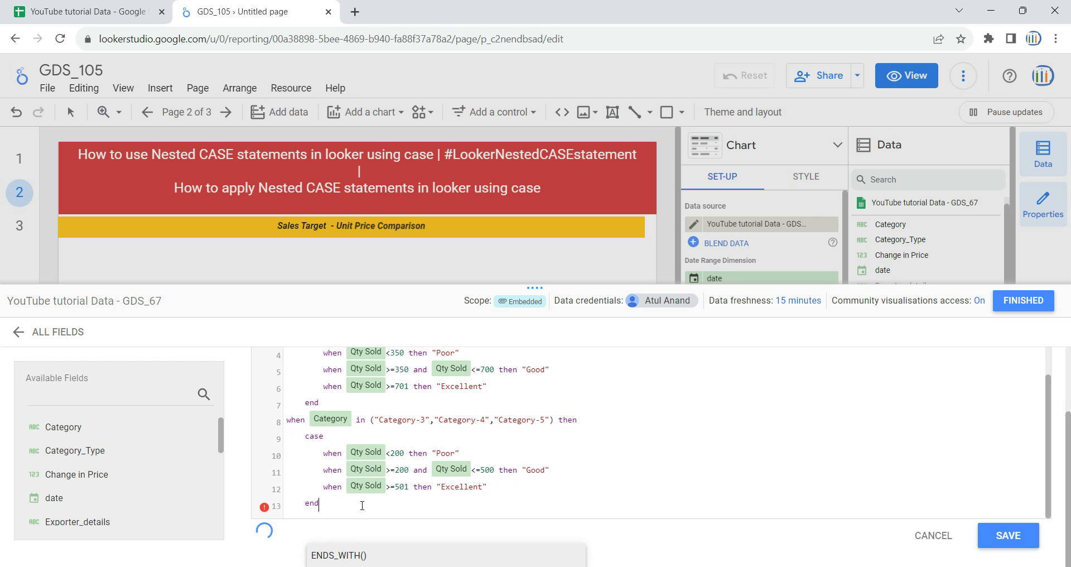
- Add an empty line below the second inner end and enlarge the field editor to show the whole formula
{"action": "left_click", "coordinate": [362, 505]}
{"action": "key", "text": "Return"}
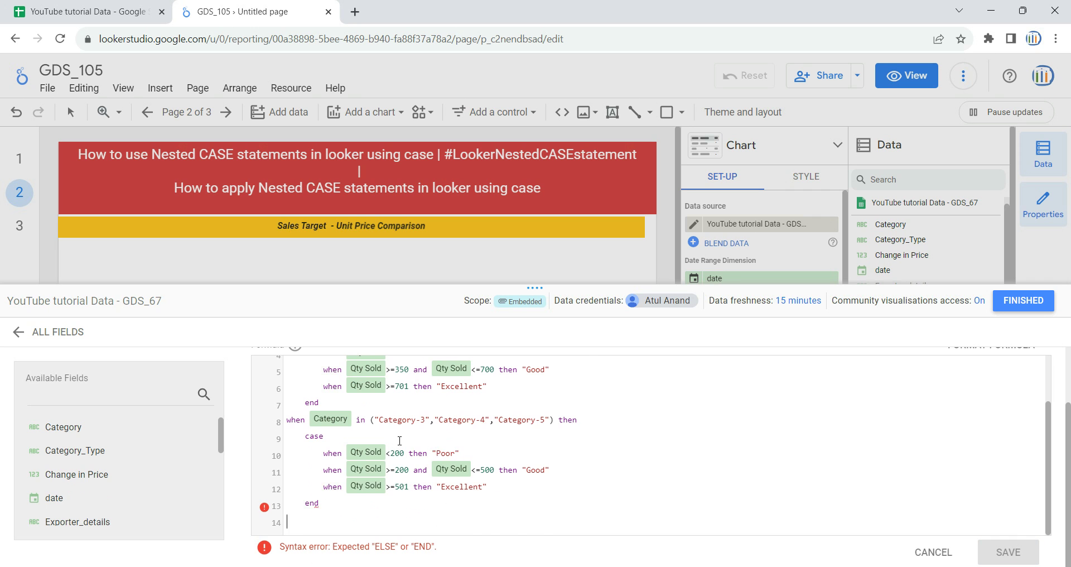
{"action": "scroll", "coordinate": [390, 442], "scroll_direction": "up", "scroll_amount": 2}
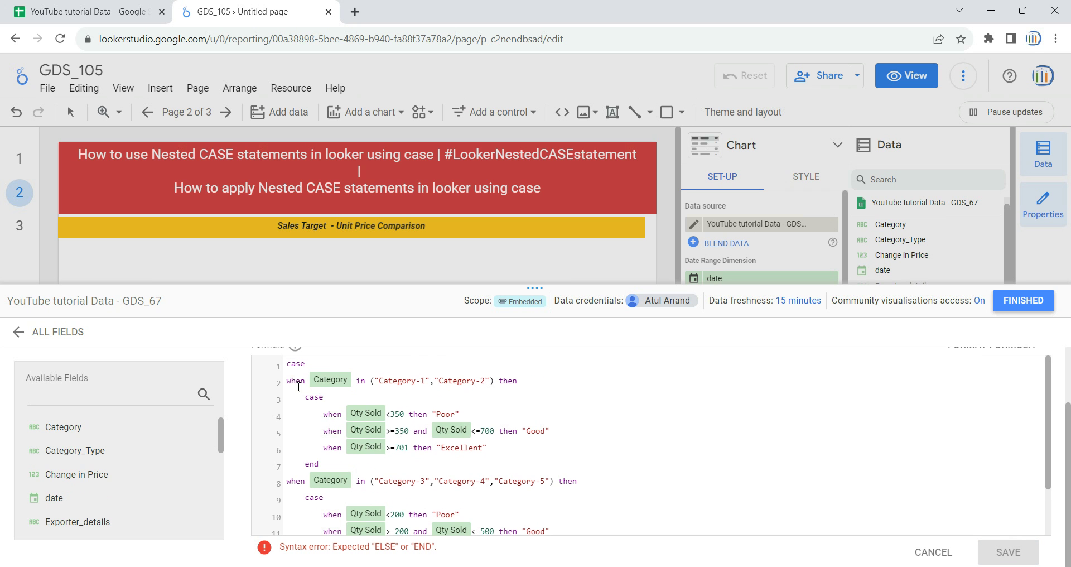
{"action": "scroll", "coordinate": [298, 386], "scroll_direction": "up", "scroll_amount": 2}
{"action": "scroll", "coordinate": [299, 386], "scroll_direction": "down", "scroll_amount": 2}
{"action": "scroll", "coordinate": [299, 386], "scroll_direction": "up", "scroll_amount": 2}
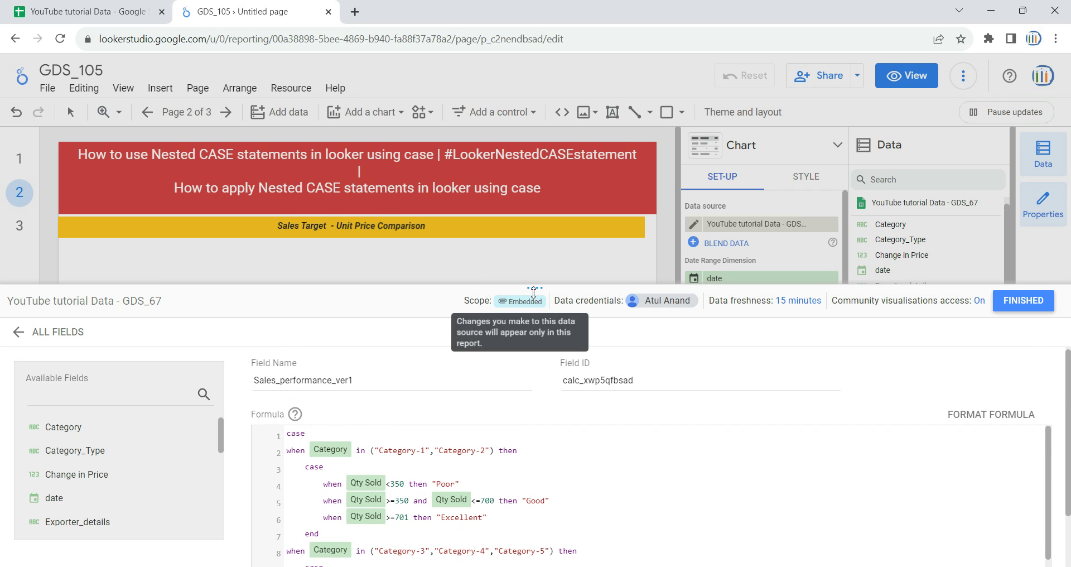
{"action": "scroll", "coordinate": [534, 290], "scroll_direction": "down", "scroll_amount": 3}
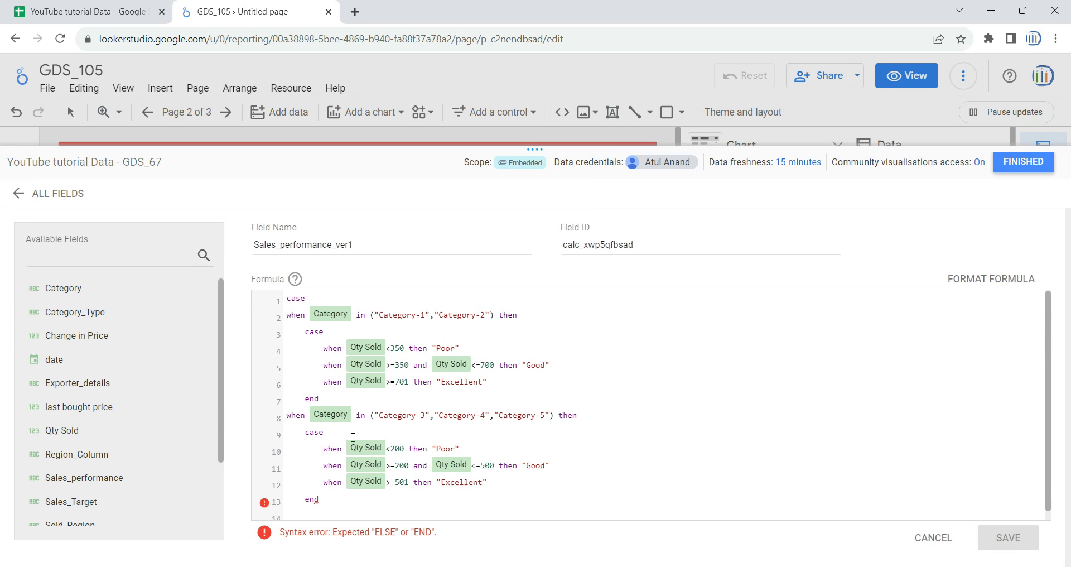
- Check that each inner case has its matching end, check the outer case, and return to the empty last line
{"action": "double_click", "coordinate": [324, 299]}
{"action": "left_click_drag", "start_coordinate": [304, 332], "coordinate": [343, 332]}
{"action": "left_click_drag", "start_coordinate": [300, 430], "coordinate": [349, 432]}
{"action": "left_click", "coordinate": [321, 333]}
{"action": "left_click_drag", "start_coordinate": [323, 397], "coordinate": [304, 398]}
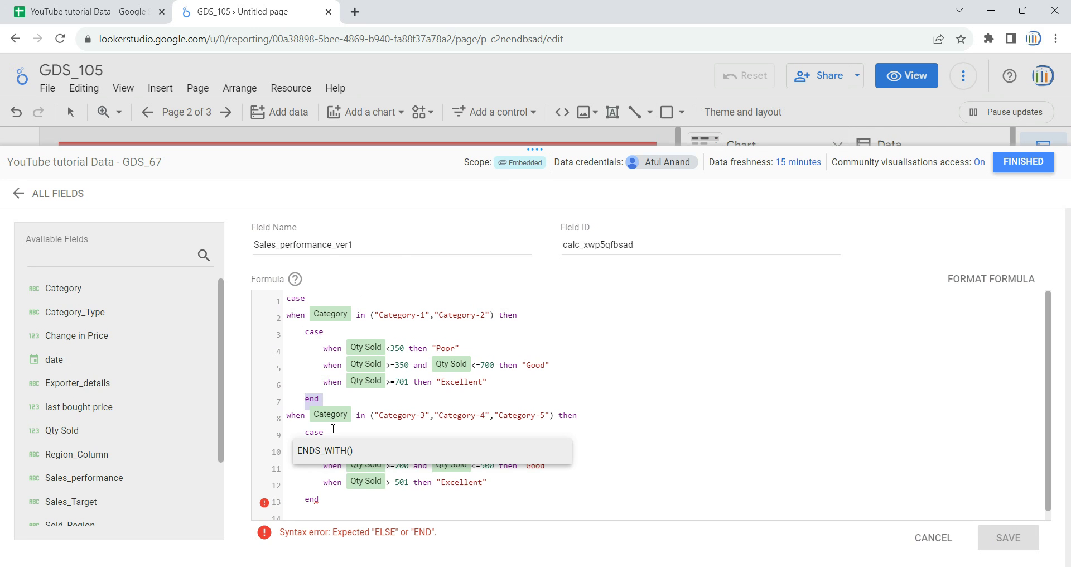
{"action": "left_click", "coordinate": [332, 430]}
{"action": "left_click_drag", "start_coordinate": [333, 501], "coordinate": [310, 501]}
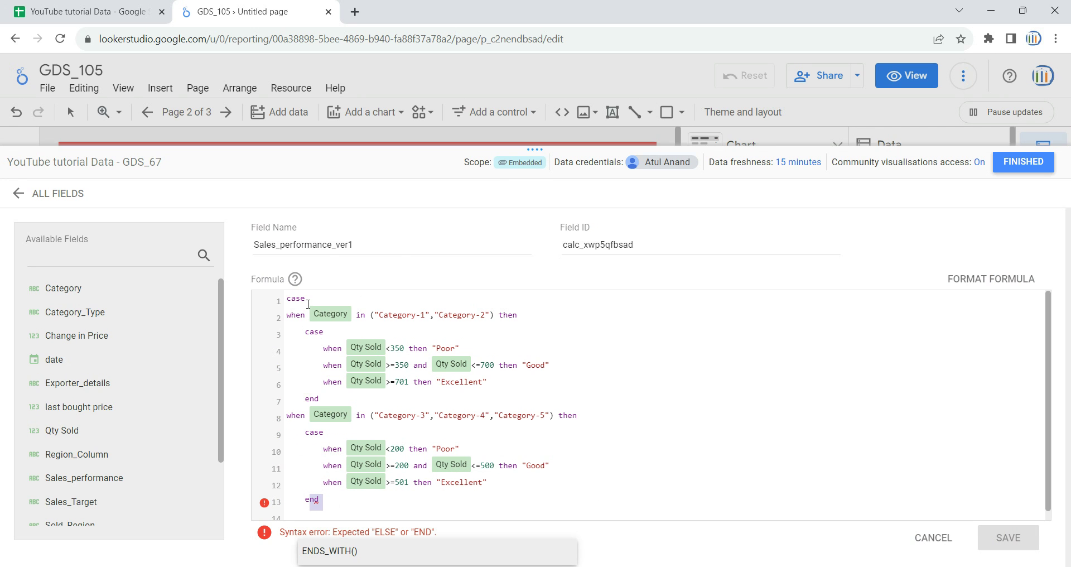
{"action": "left_click_drag", "start_coordinate": [308, 304], "coordinate": [281, 302]}
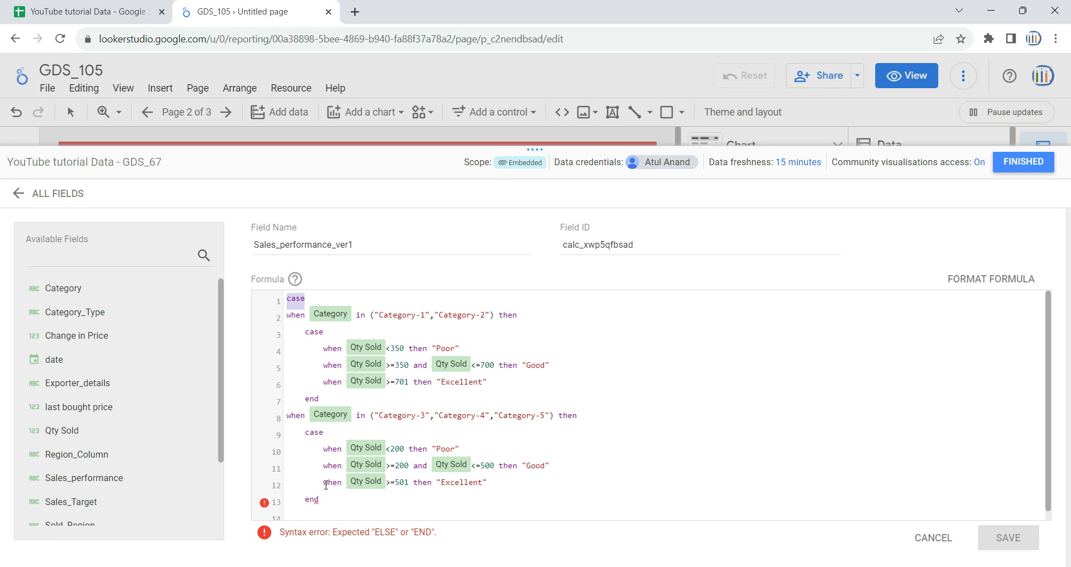
{"action": "left_click", "coordinate": [316, 515]}
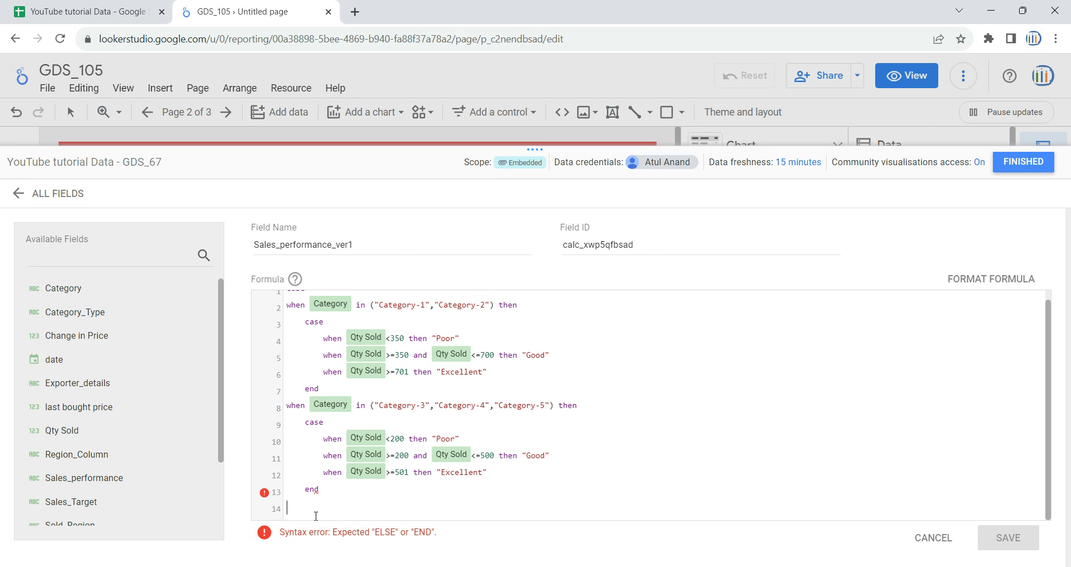
- Close the outer case with a final end line, save the Sales_performance_ver1 field and finish editing the data source
{"action": "type", "text": "end"}
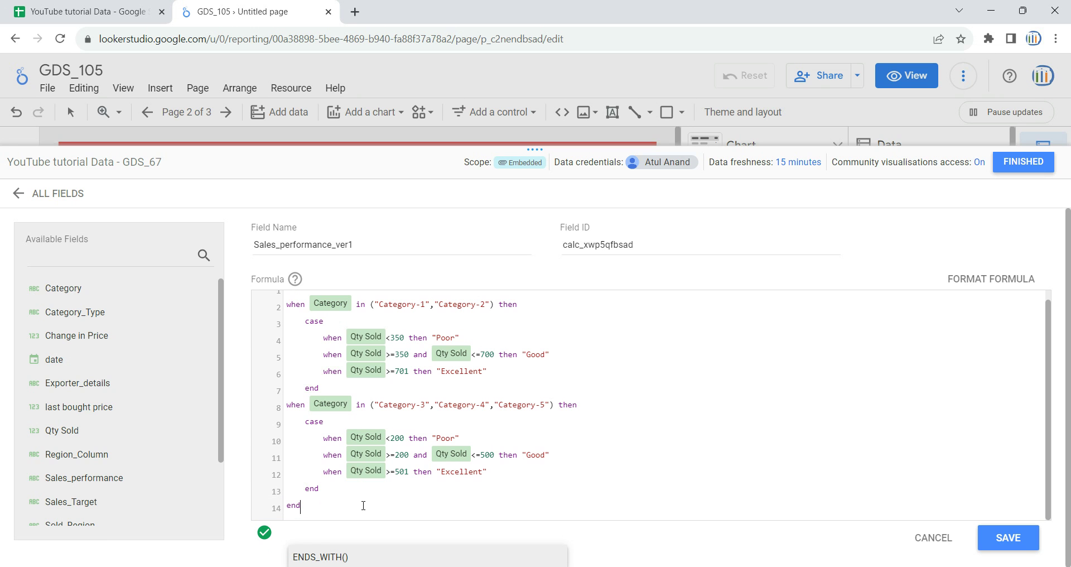
{"action": "left_click", "coordinate": [1009, 538]}
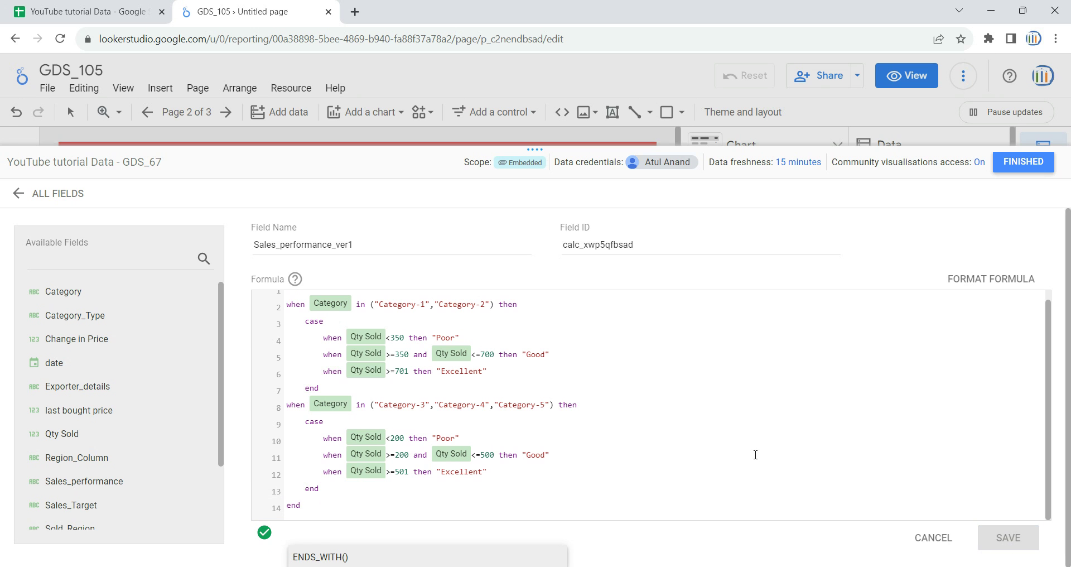
{"action": "scroll", "coordinate": [888, 383], "scroll_direction": "up", "scroll_amount": 1}
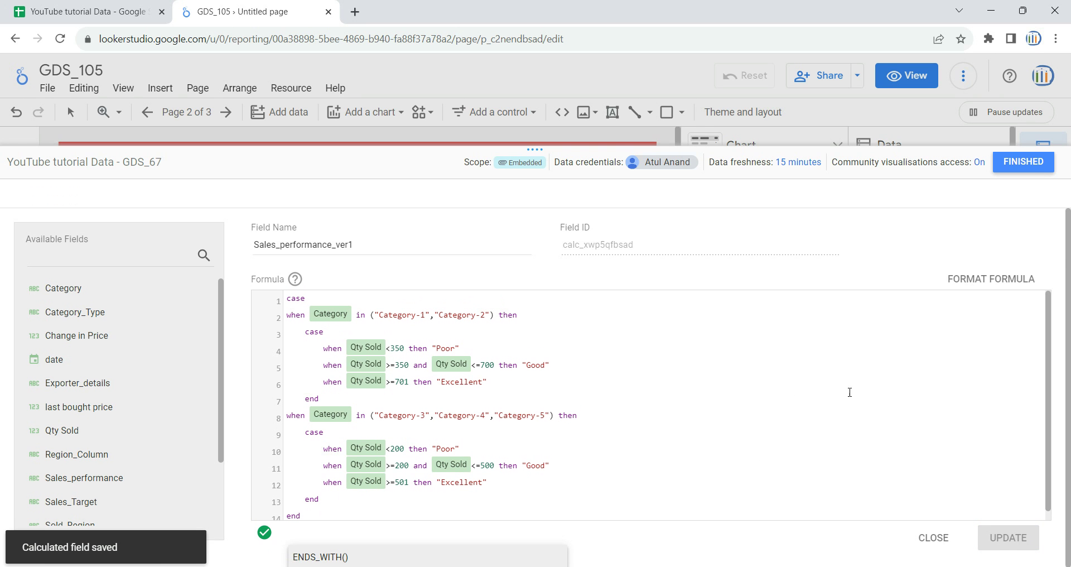
{"action": "left_click", "coordinate": [1027, 165]}
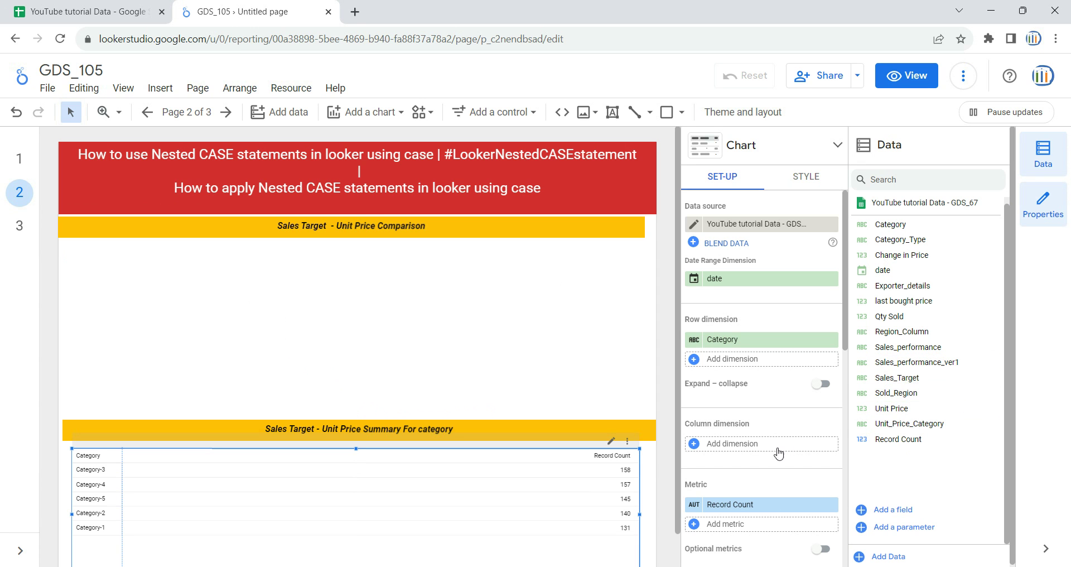
- Add Sales_performance_ver1 as the column dimension of the pivot table on page 2
{"action": "left_click_drag", "start_coordinate": [938, 364], "coordinate": [794, 455]}
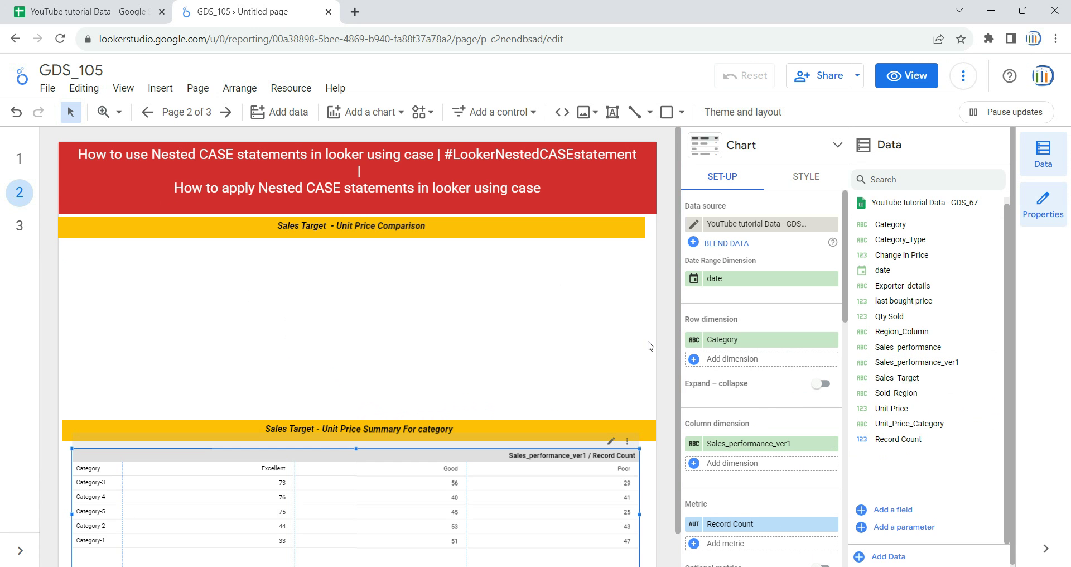
{"action": "scroll", "coordinate": [665, 356], "scroll_direction": "down", "scroll_amount": 1}
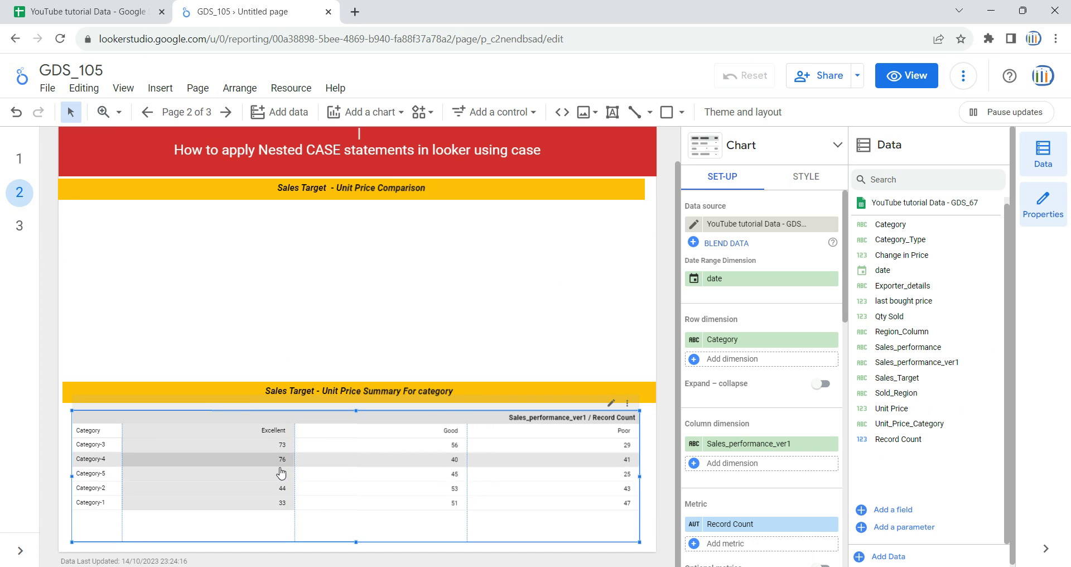
- Check the metric of the summary table on page 1, and set the page 2 pivot table's metric to Unit Price
{"action": "left_click", "coordinate": [19, 158]}
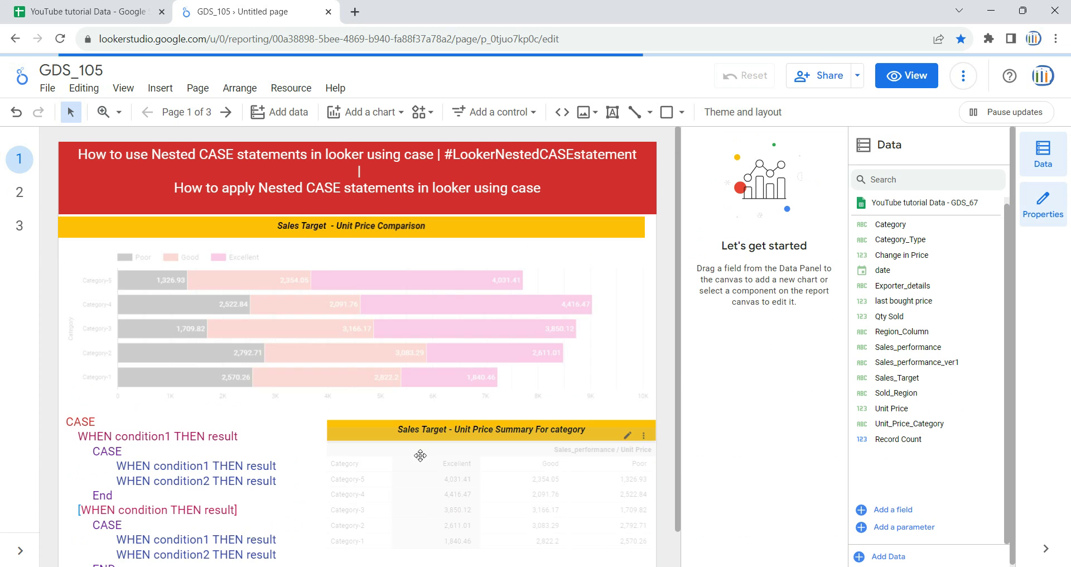
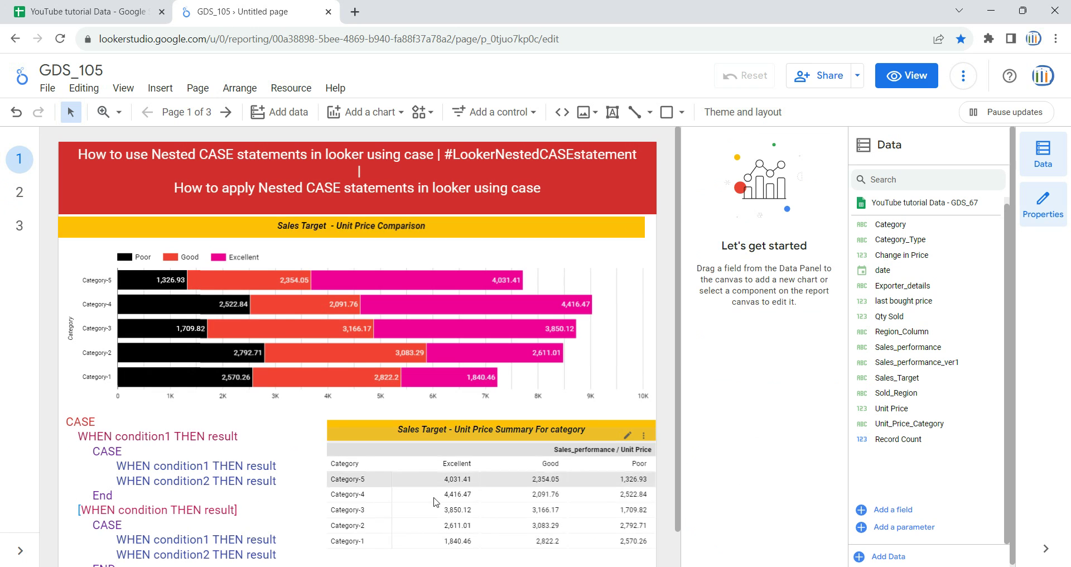
{"action": "left_click", "coordinate": [526, 556]}
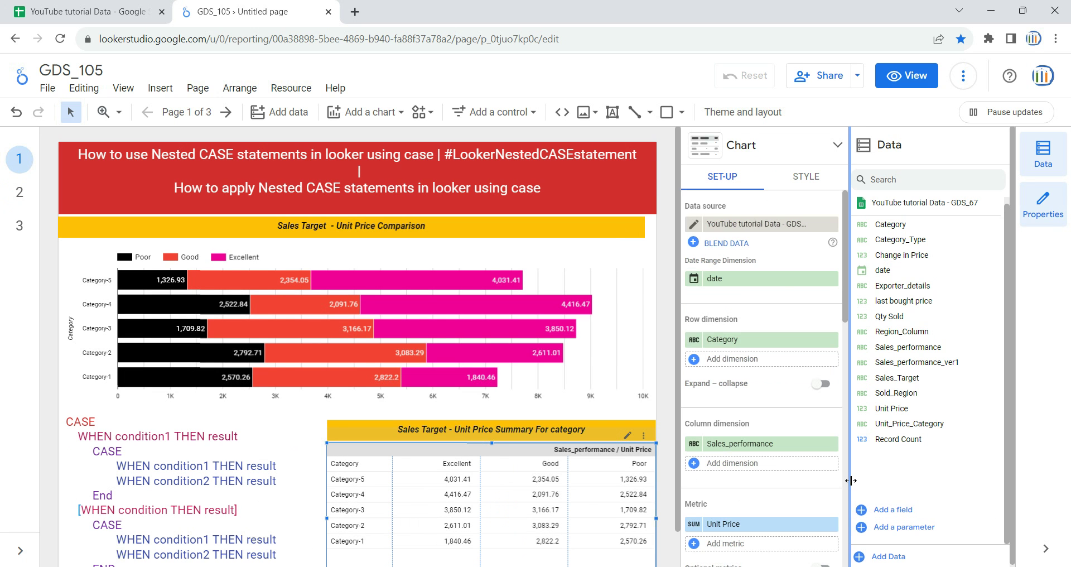
{"action": "scroll", "coordinate": [740, 375], "scroll_direction": "down", "scroll_amount": 3}
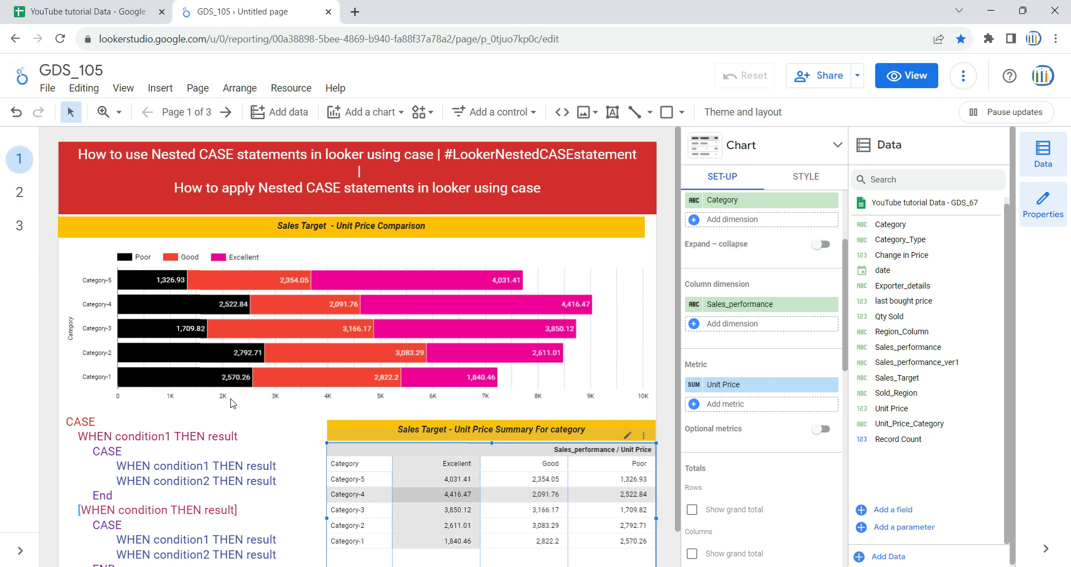
{"action": "left_click", "coordinate": [18, 193]}
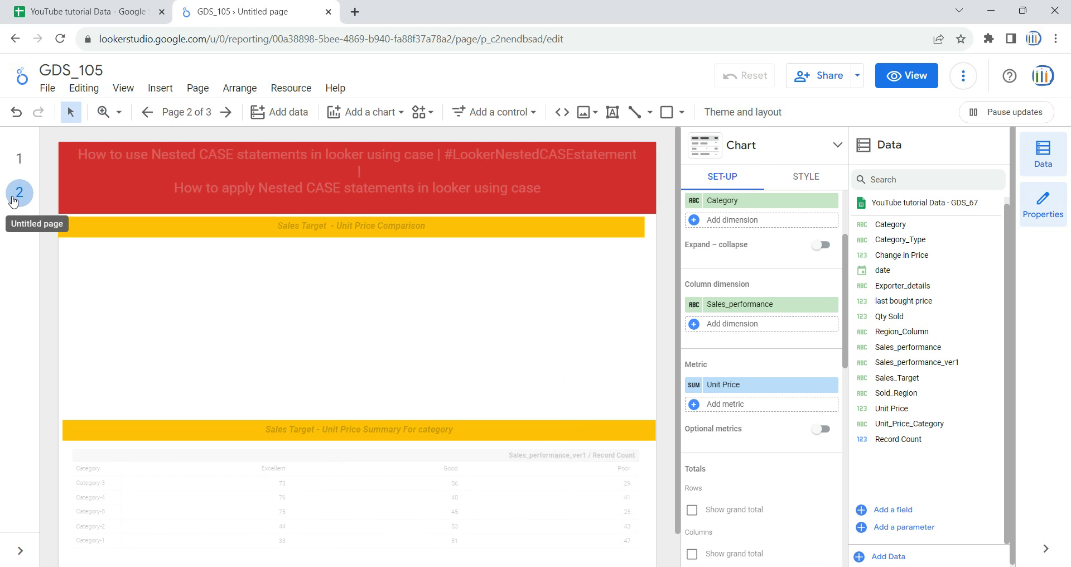
{"action": "left_click", "coordinate": [516, 558]}
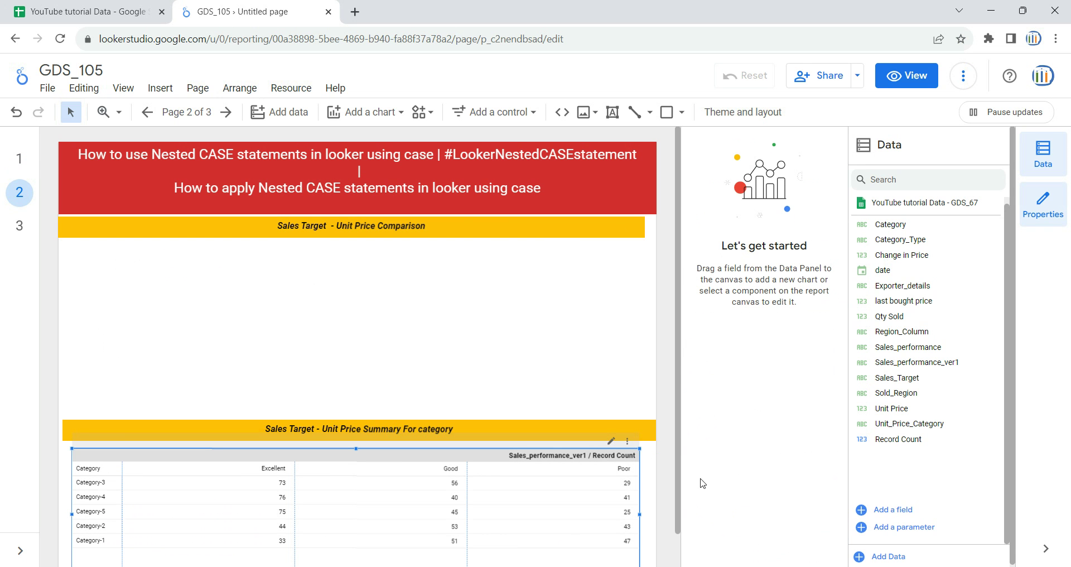
{"action": "left_click_drag", "start_coordinate": [899, 401], "coordinate": [762, 544]}
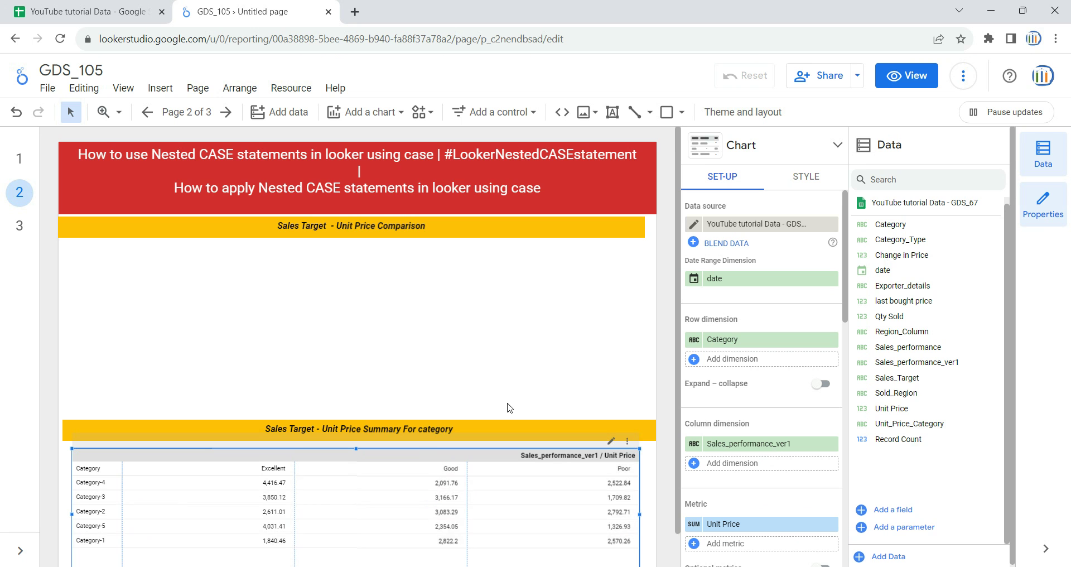
{"action": "scroll", "coordinate": [579, 373], "scroll_direction": "down", "scroll_amount": 1}
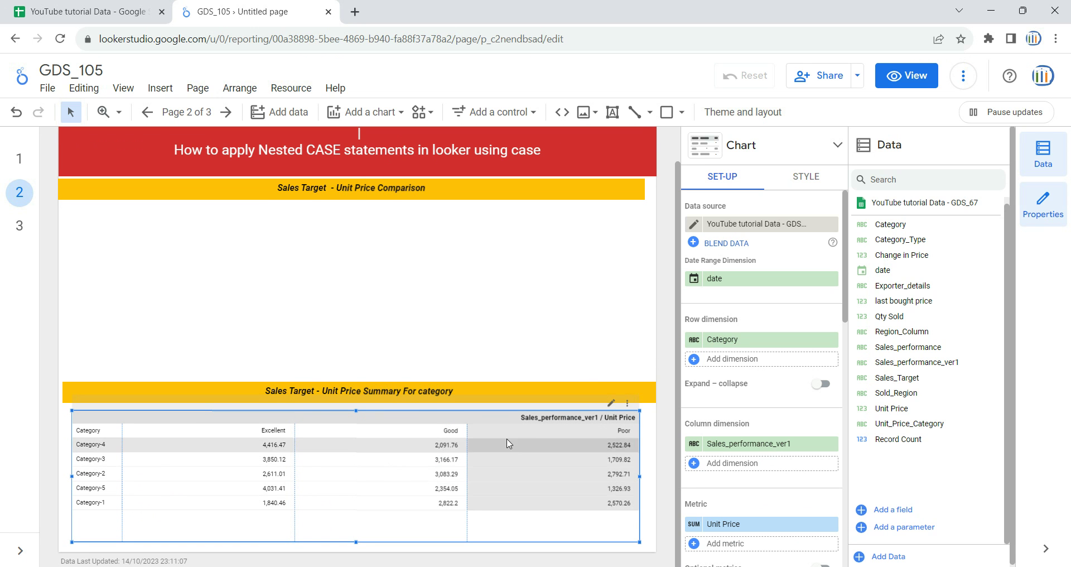
- Insert a stacked bar chart under the Sales Target - Unit Price Comparison heading on page 2 and widen it to nearly the page width
{"action": "left_click", "coordinate": [19, 159]}
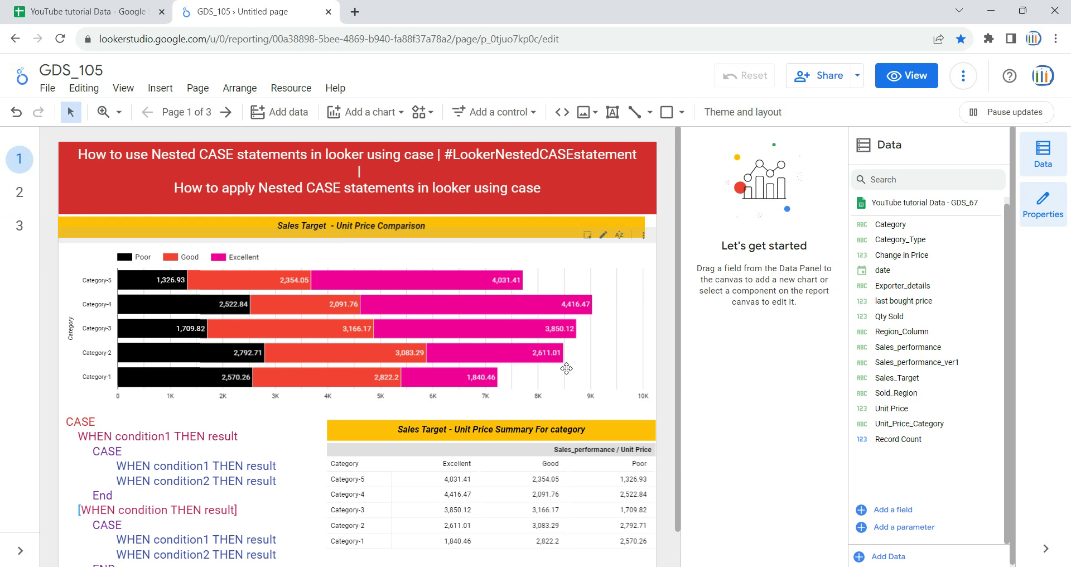
{"action": "left_click", "coordinate": [19, 192]}
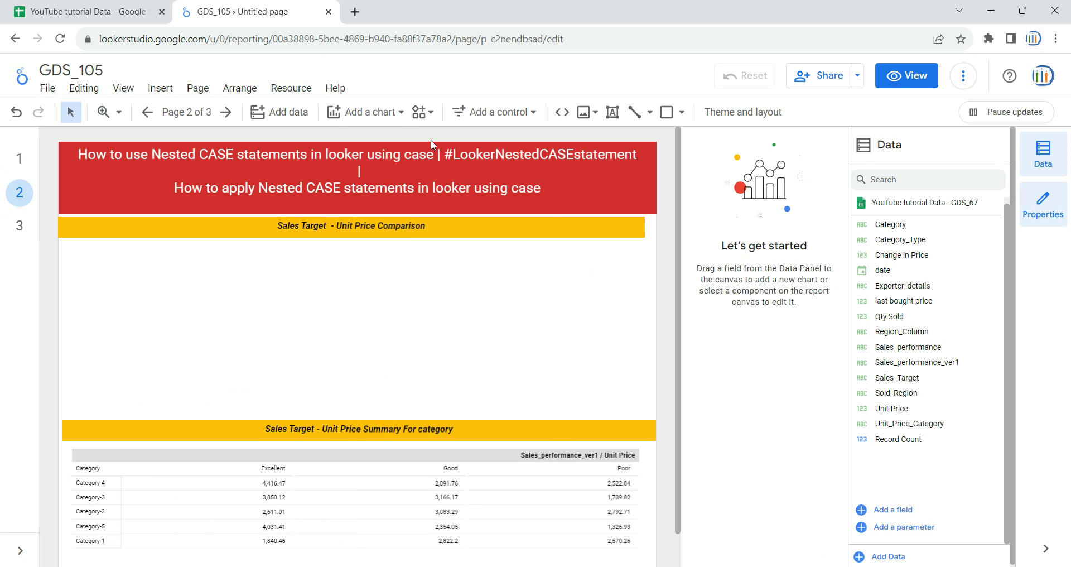
{"action": "left_click", "coordinate": [389, 114]}
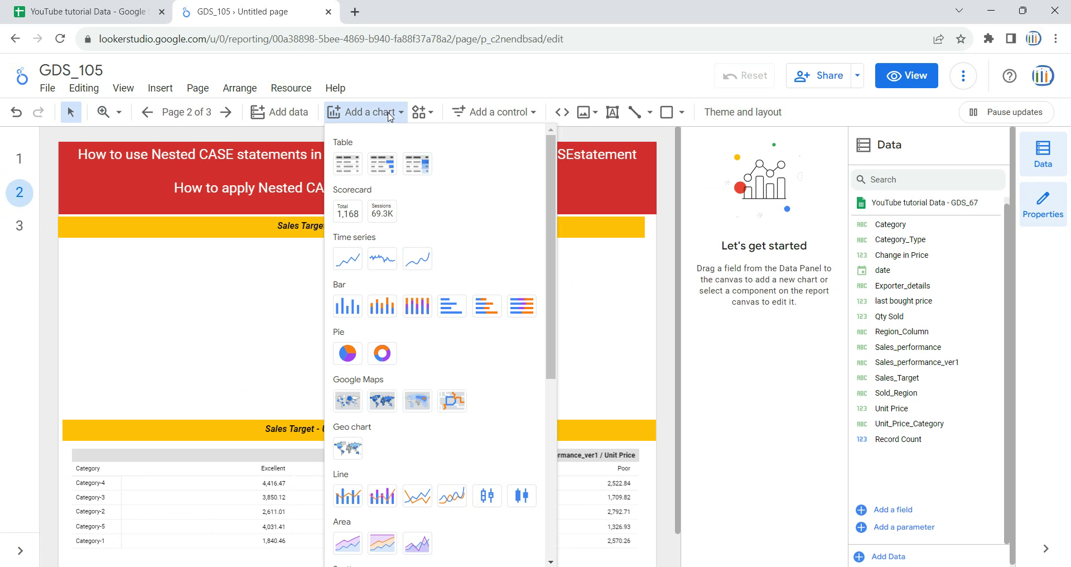
{"action": "left_click", "coordinate": [489, 316]}
{"action": "left_click", "coordinate": [74, 249]}
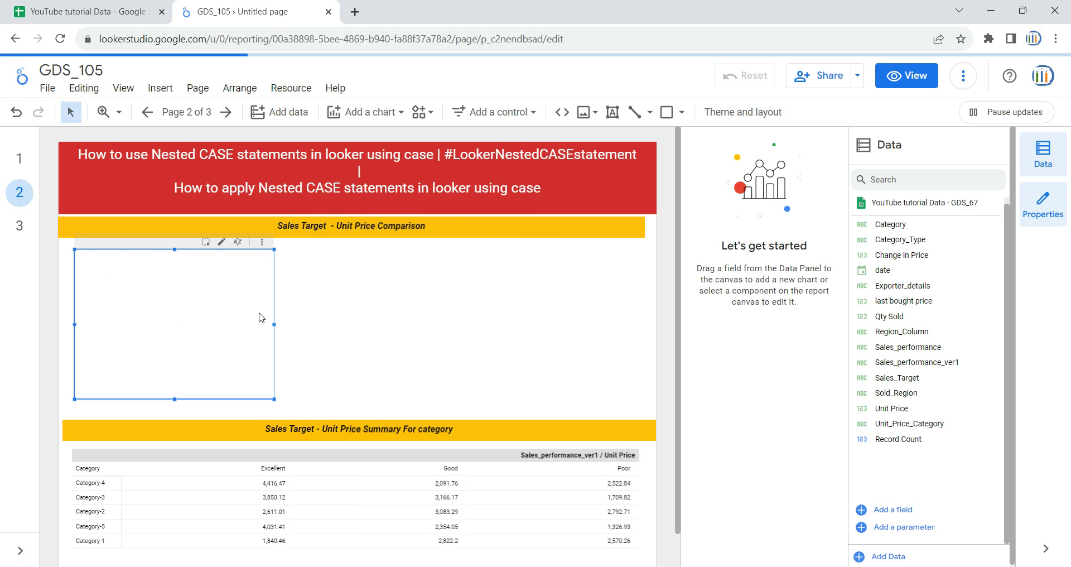
{"action": "left_click_drag", "start_coordinate": [274, 324], "coordinate": [634, 322]}
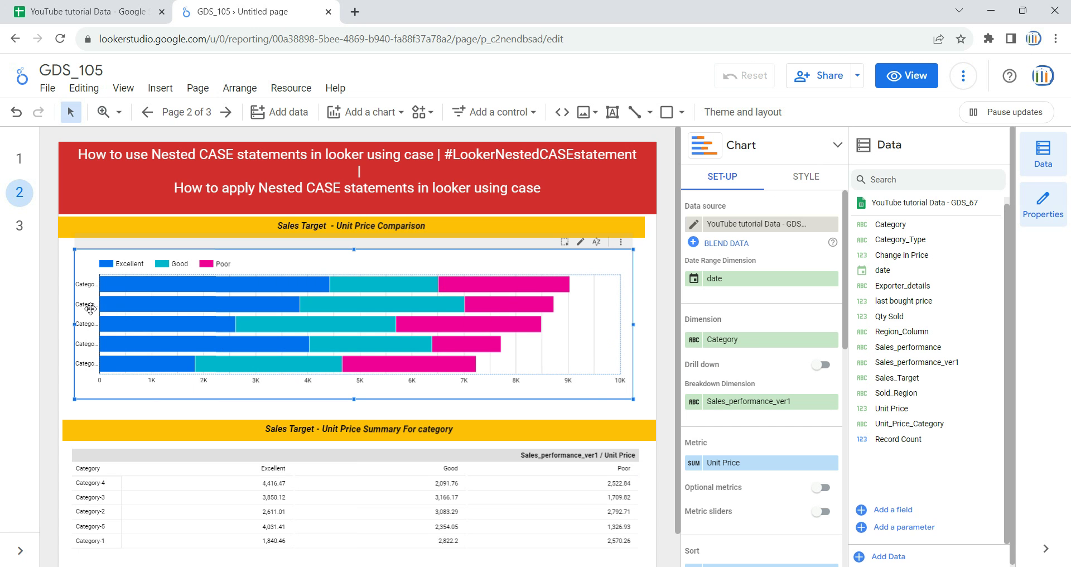
{"action": "left_click_drag", "start_coordinate": [90, 307], "coordinate": [108, 302]}
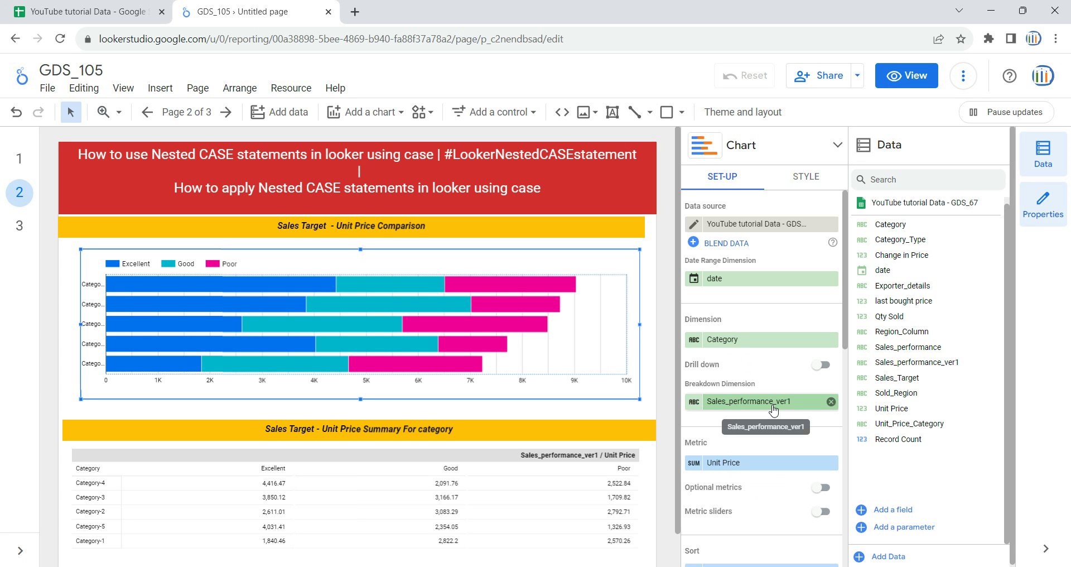
- Remove the bar chart's breakdown dimension, add Sales_performance_ver1 as the breakdown again and switch the chart type to stacked bar
{"action": "left_click", "coordinate": [831, 402]}
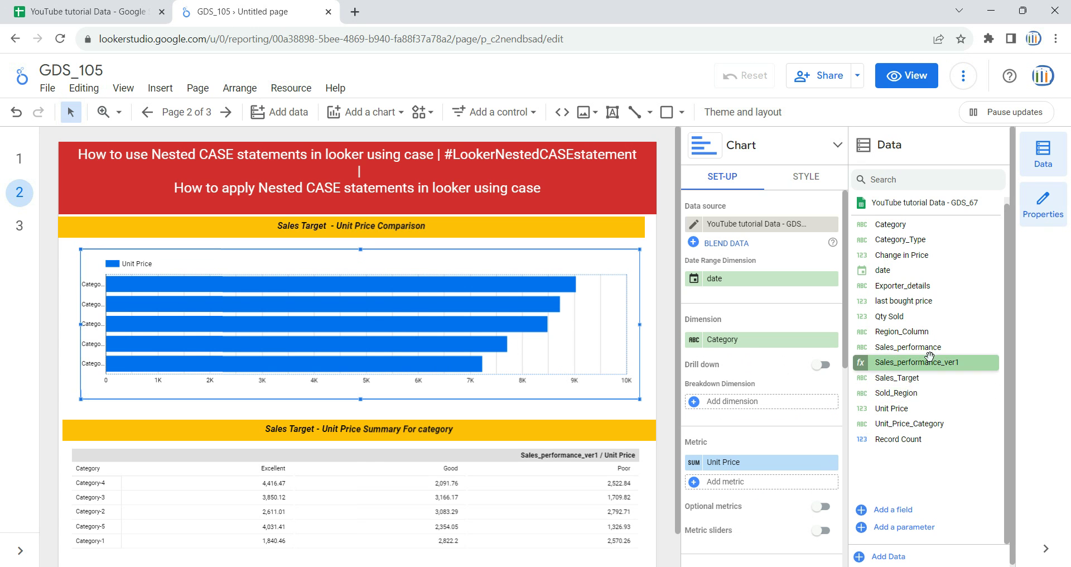
{"action": "left_click_drag", "start_coordinate": [929, 367], "coordinate": [783, 409]}
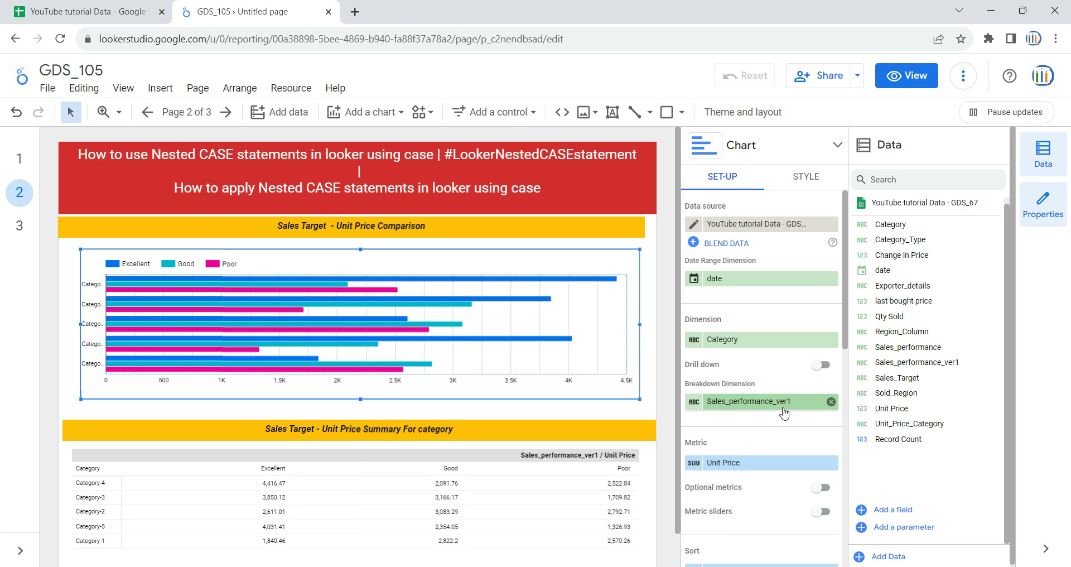
{"action": "left_click", "coordinate": [836, 145]}
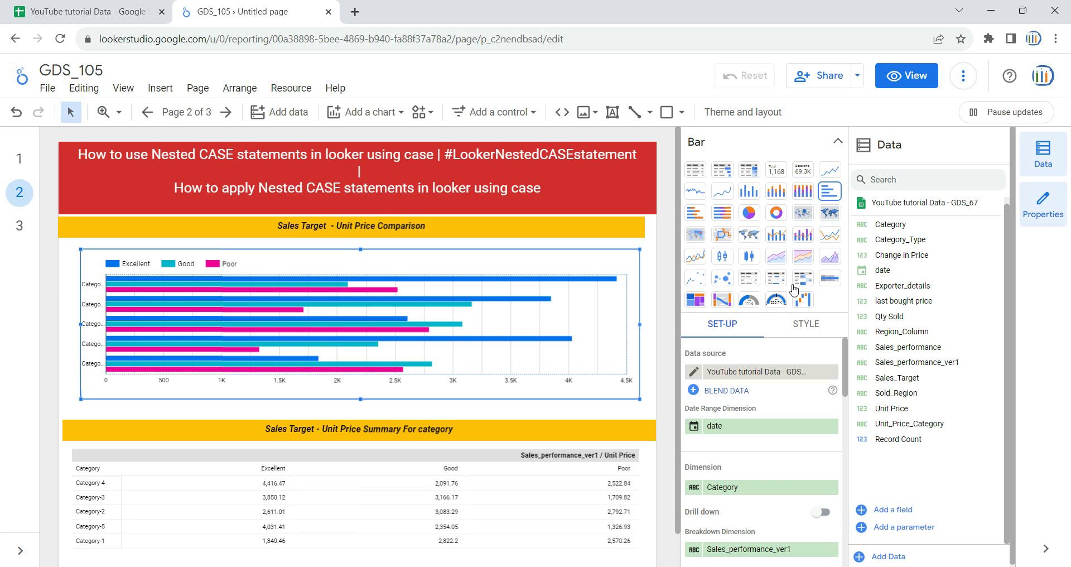
{"action": "left_click", "coordinate": [706, 216]}
{"action": "left_click", "coordinate": [662, 347]}
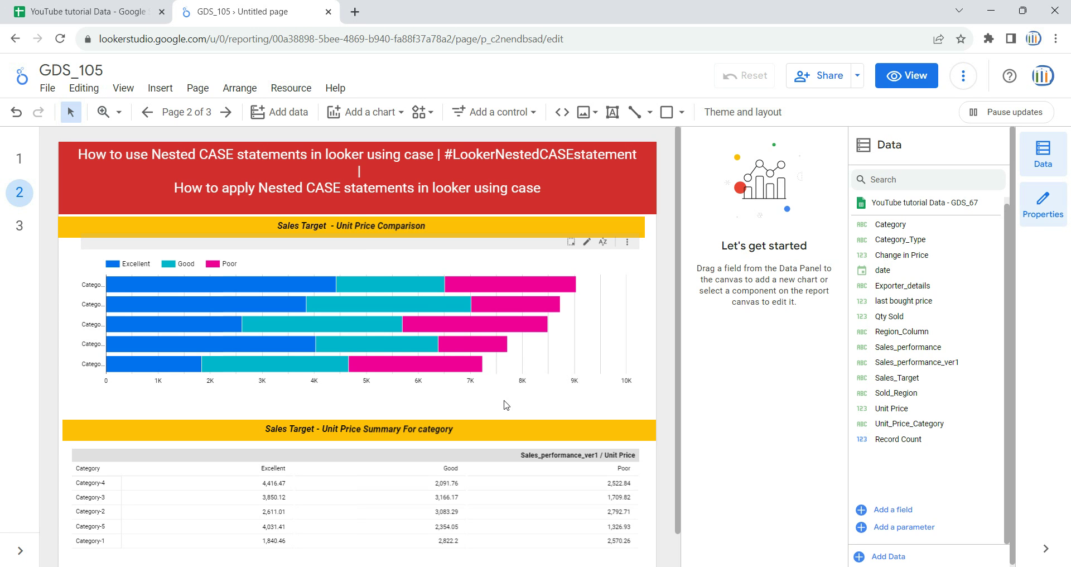
- Review the finished bar chart, nested CASE syntax and summary table on page 1
{"action": "left_click", "coordinate": [19, 159]}
{"action": "scroll", "coordinate": [129, 492], "scroll_direction": "down", "scroll_amount": 1}
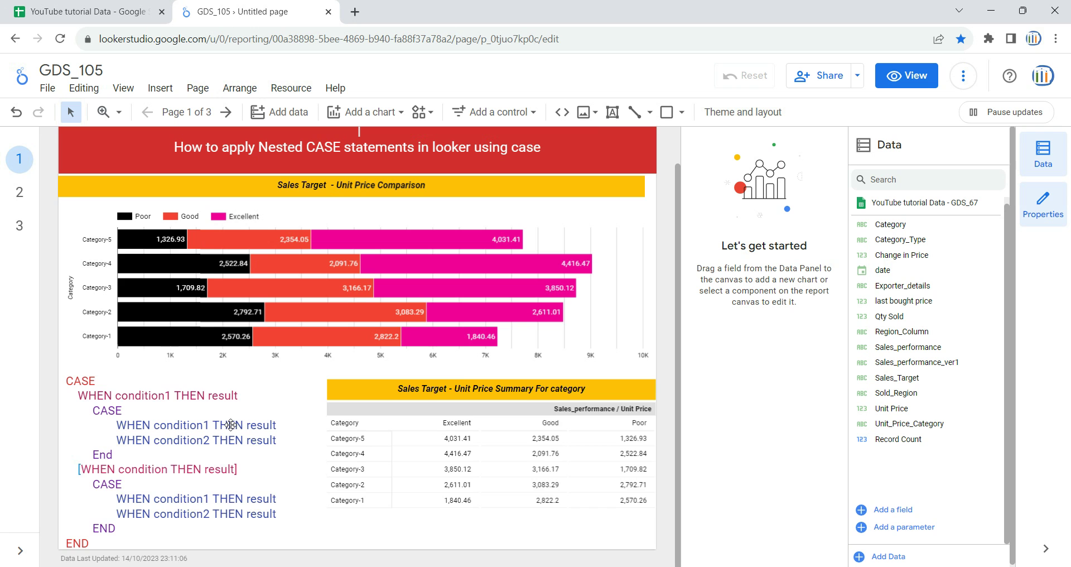
{"action": "scroll", "coordinate": [231, 425], "scroll_direction": "up", "scroll_amount": 2}
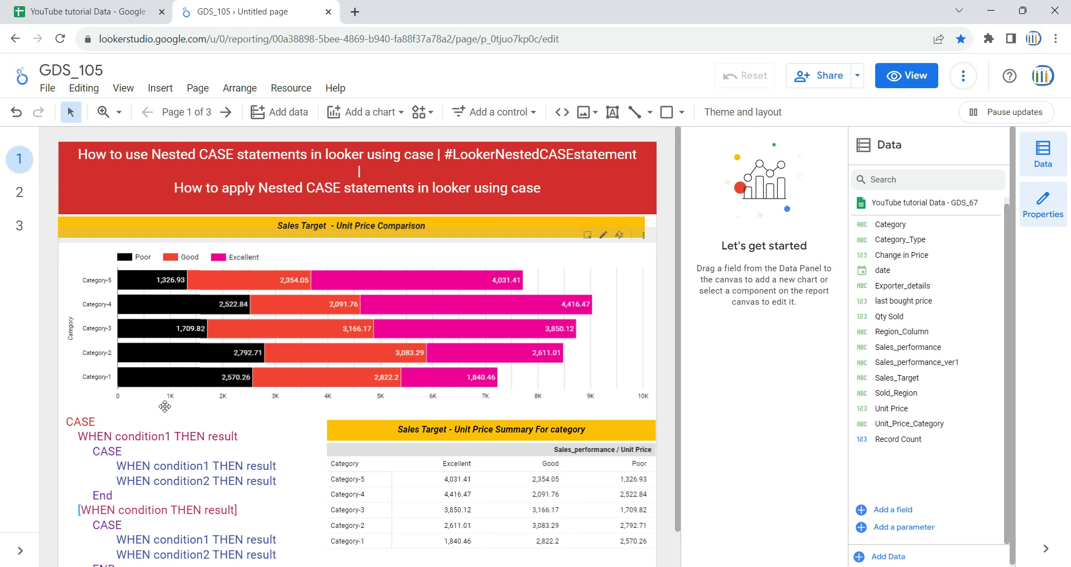